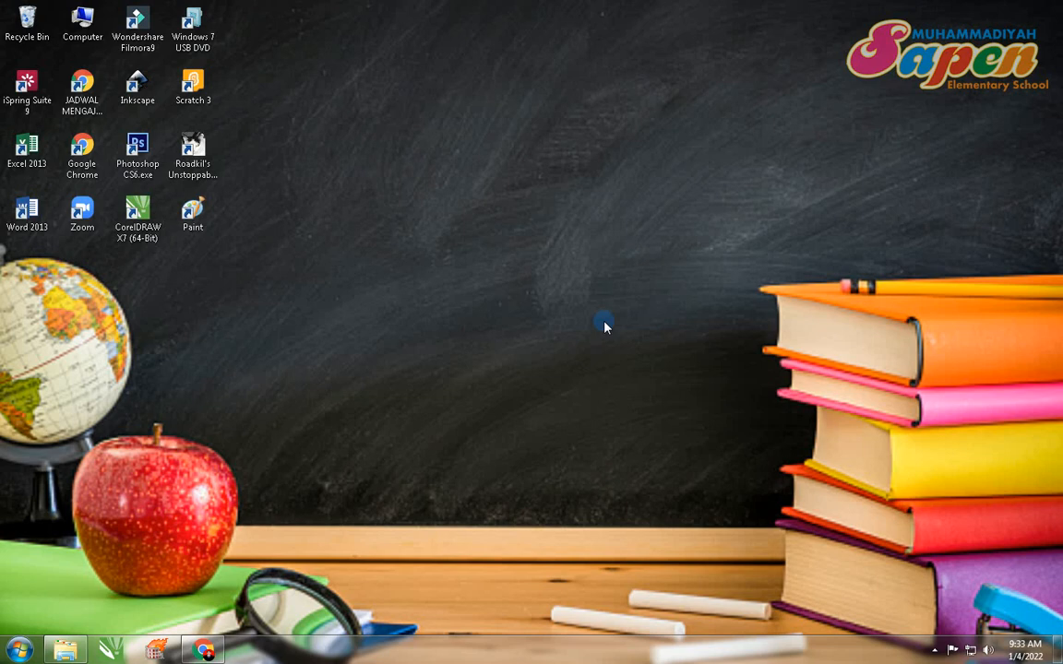
Step: Launch Word 2013 and create a blank document
{"action": "left_click", "coordinate": [20, 651]}
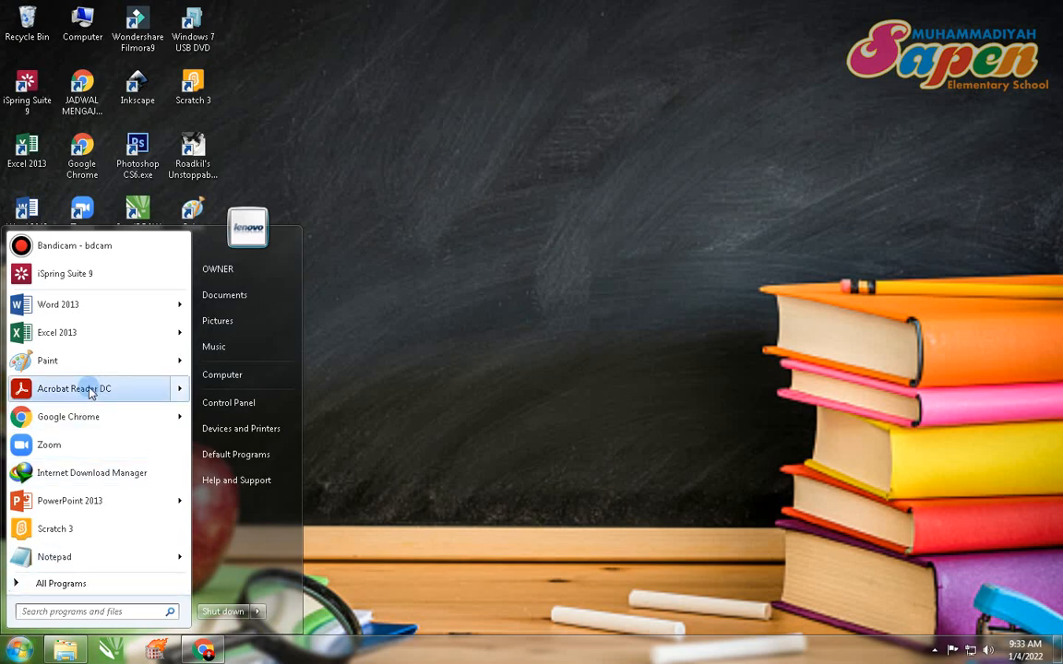
{"action": "left_click", "coordinate": [90, 315]}
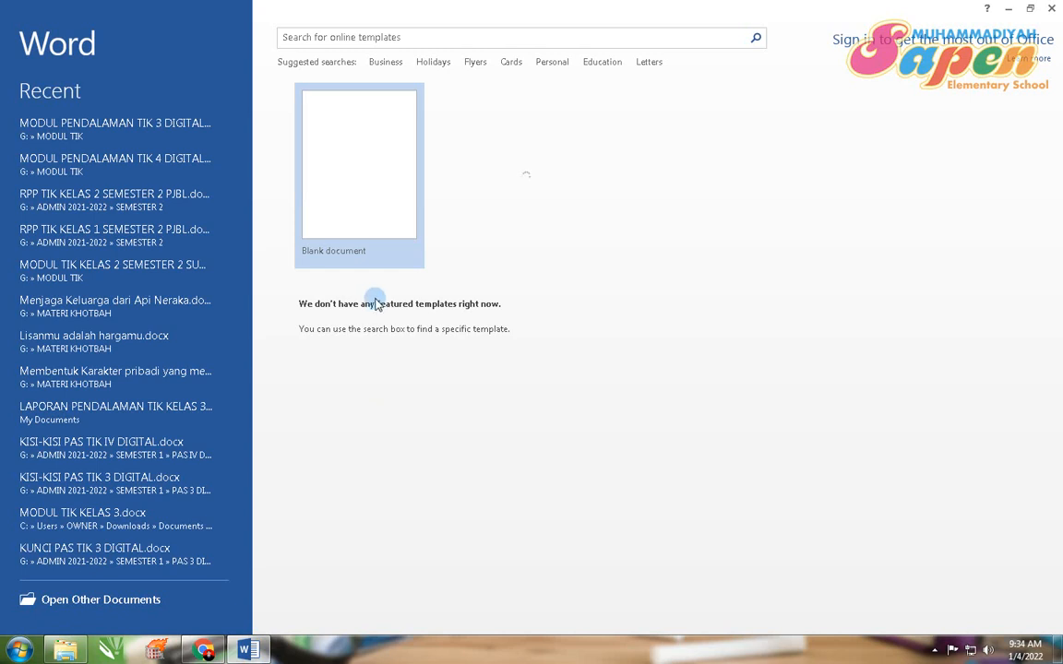
{"action": "left_click", "coordinate": [362, 208]}
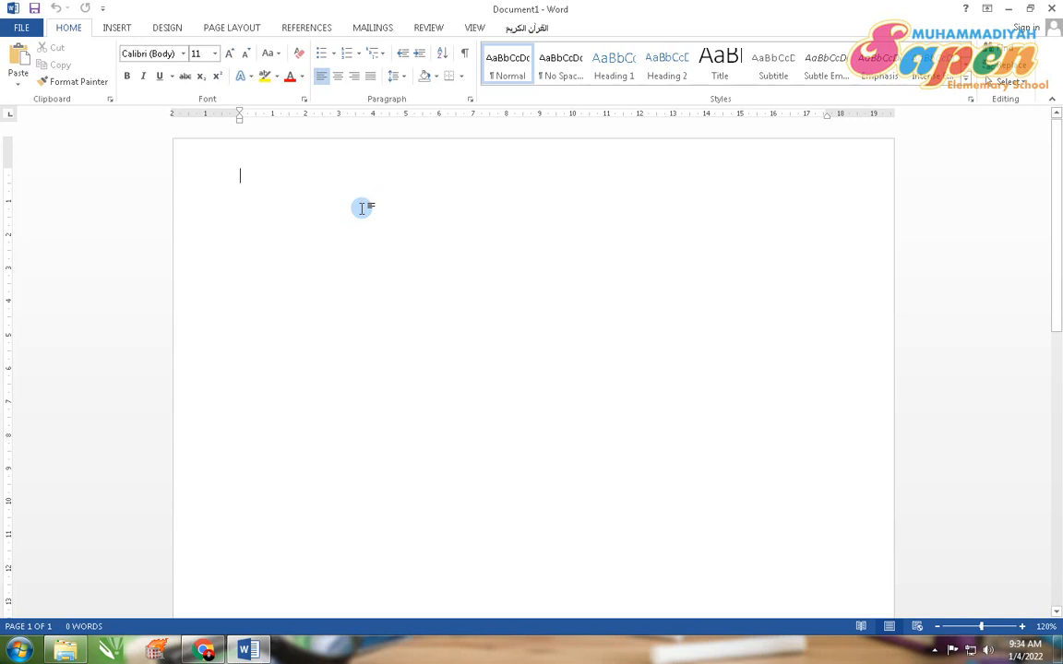
Step: Set the page size to A4
{"action": "left_click", "coordinate": [232, 29]}
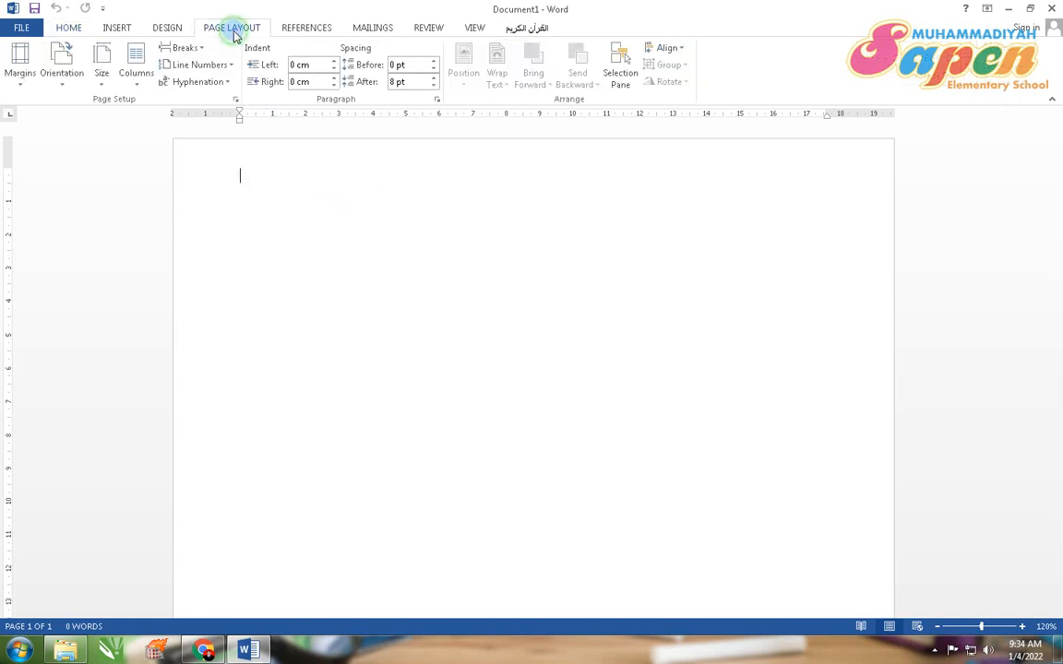
{"action": "left_click", "coordinate": [103, 79]}
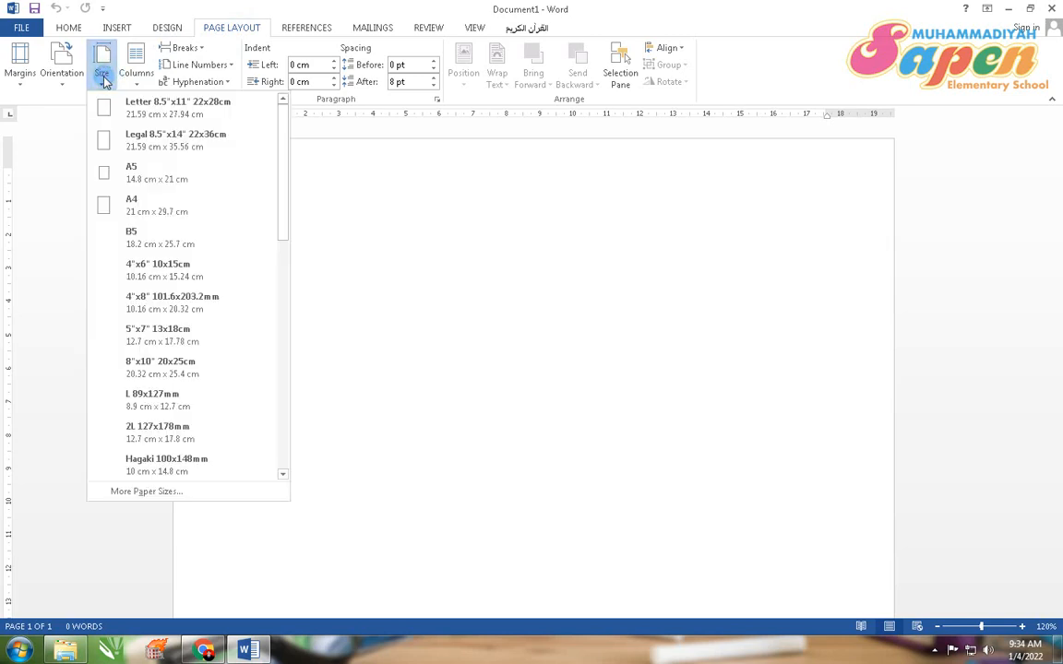
{"action": "left_click", "coordinate": [135, 211]}
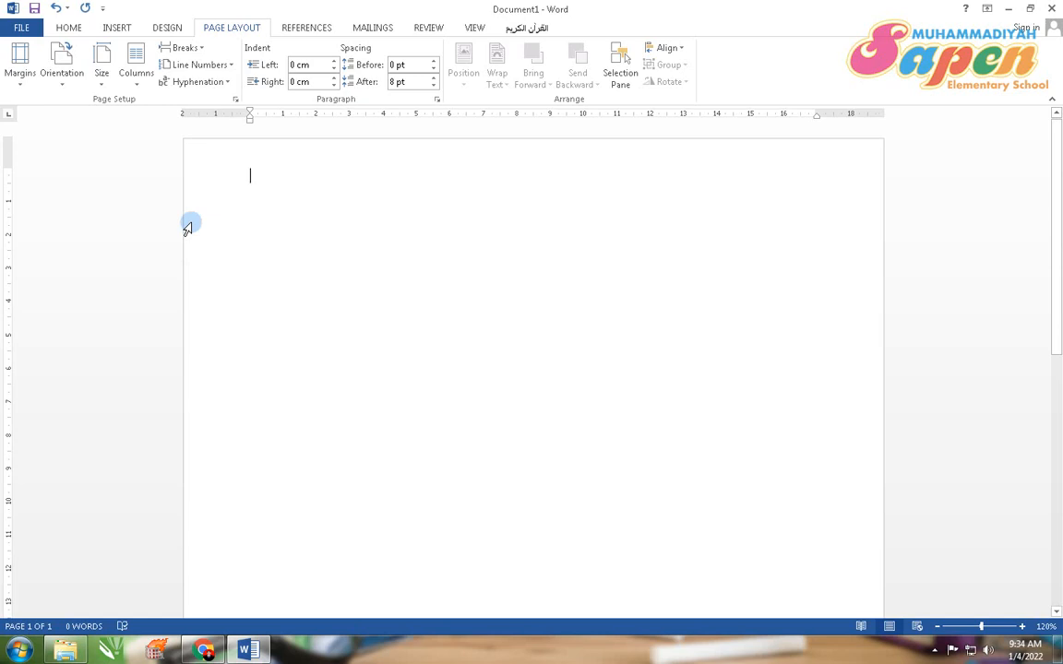
Step: Set the top, left, bottom and right page margins all to 2 cm in Page Setup
{"action": "left_click", "coordinate": [22, 83]}
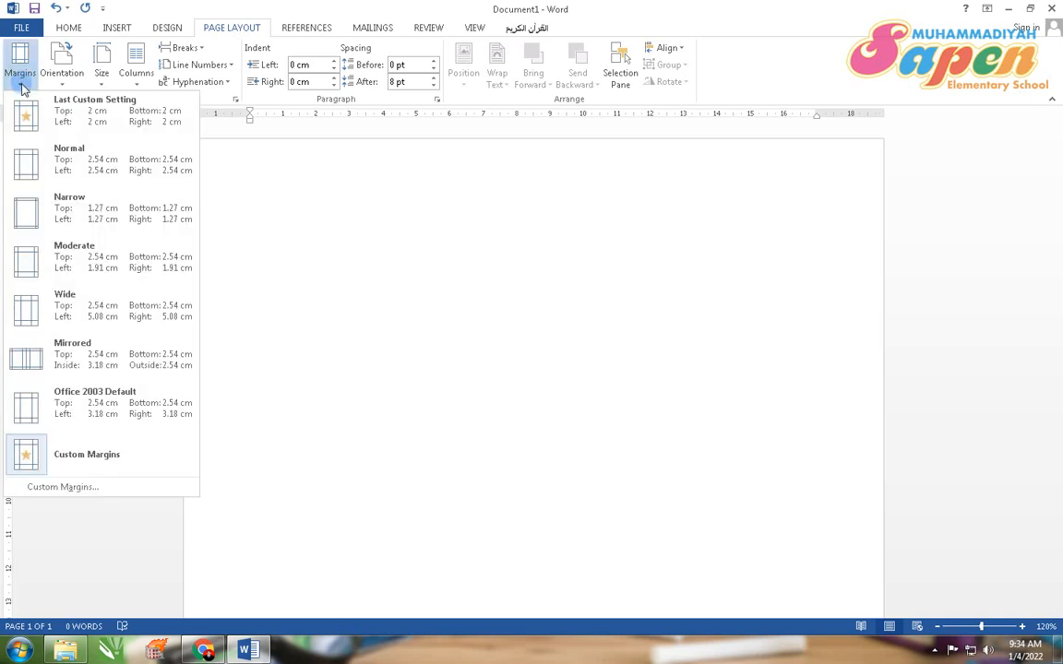
{"action": "left_click", "coordinate": [58, 489]}
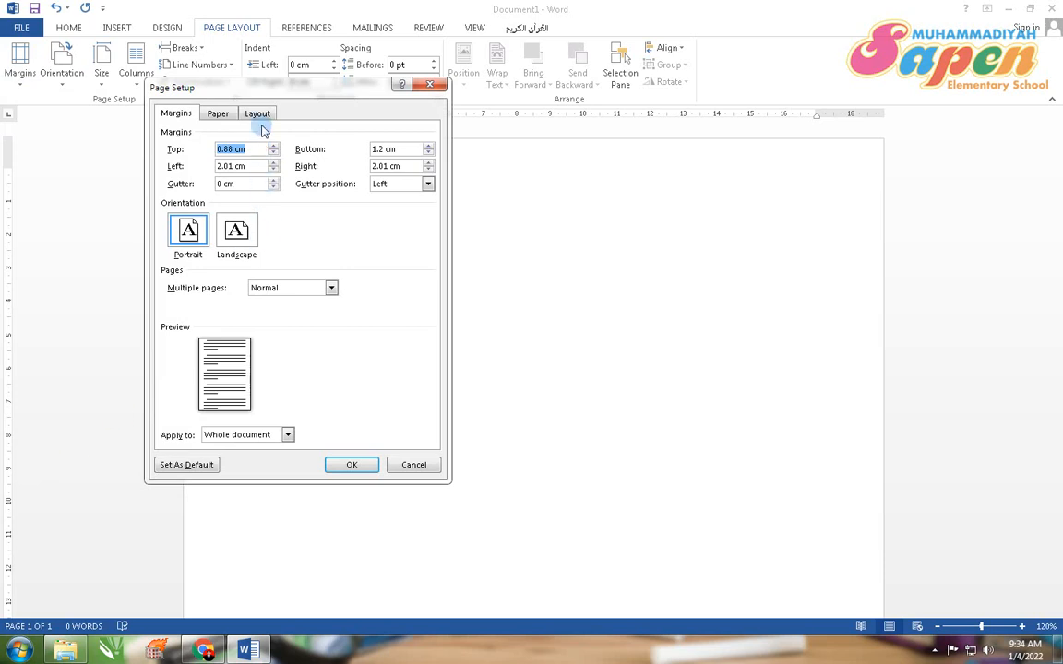
{"action": "left_click_drag", "start_coordinate": [257, 92], "coordinate": [479, 175]}
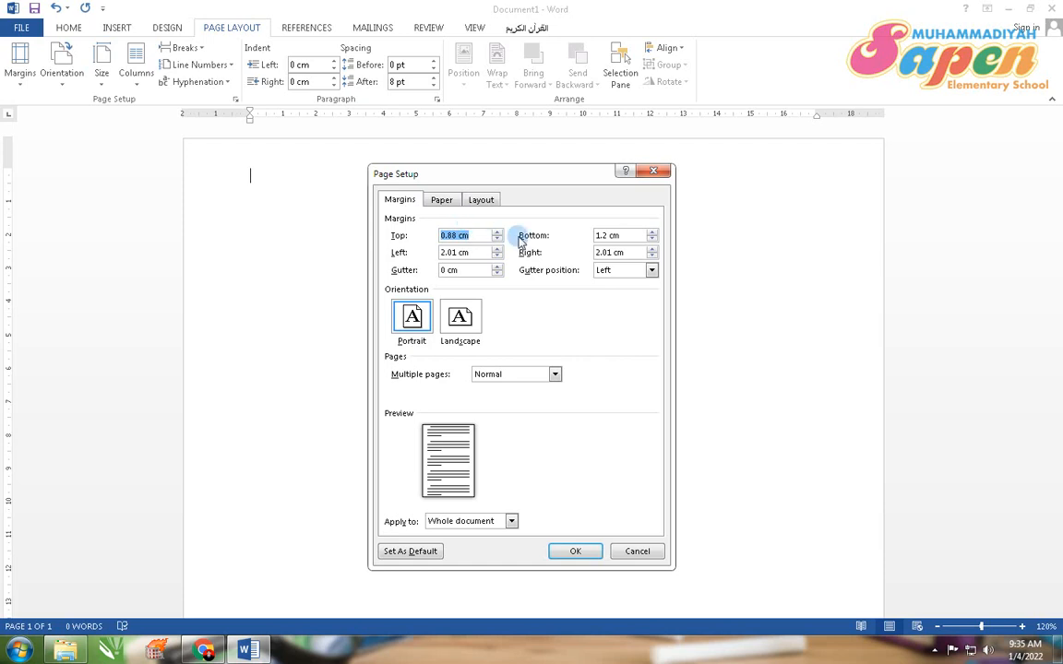
{"action": "type", "text": "2"}
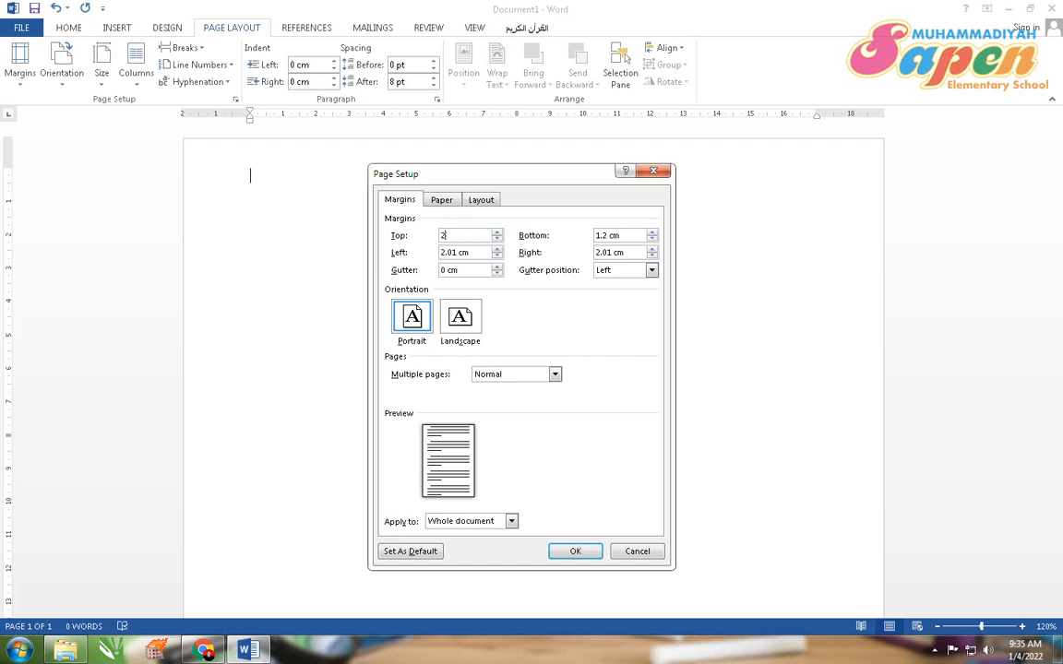
{"action": "left_click", "coordinate": [478, 252]}
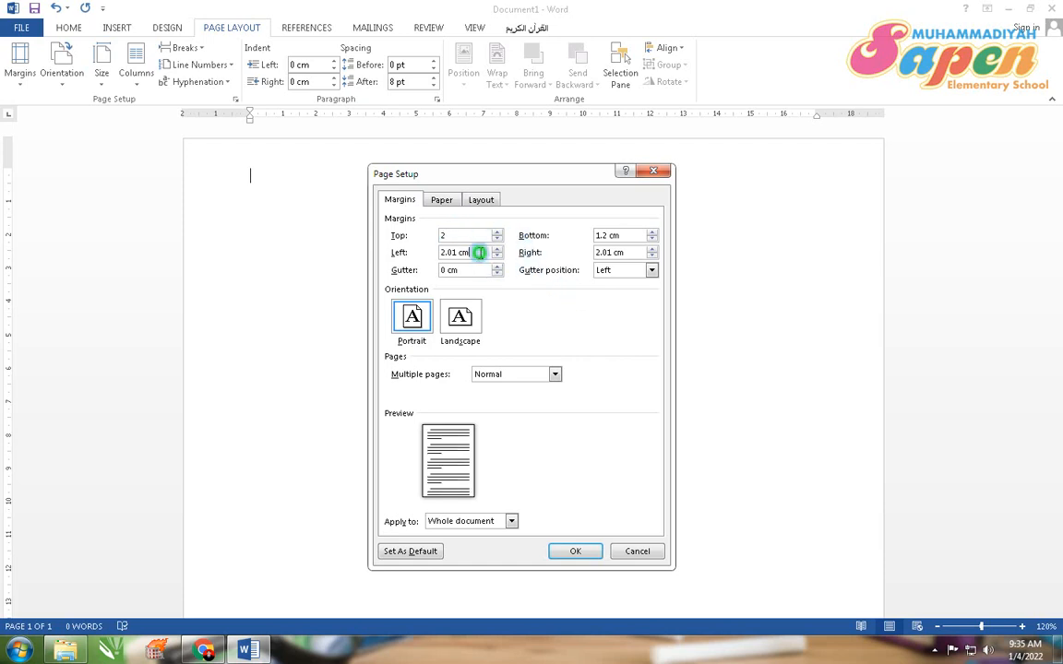
{"action": "type", "text": "2"}
{"action": "left_click", "coordinate": [618, 235]}
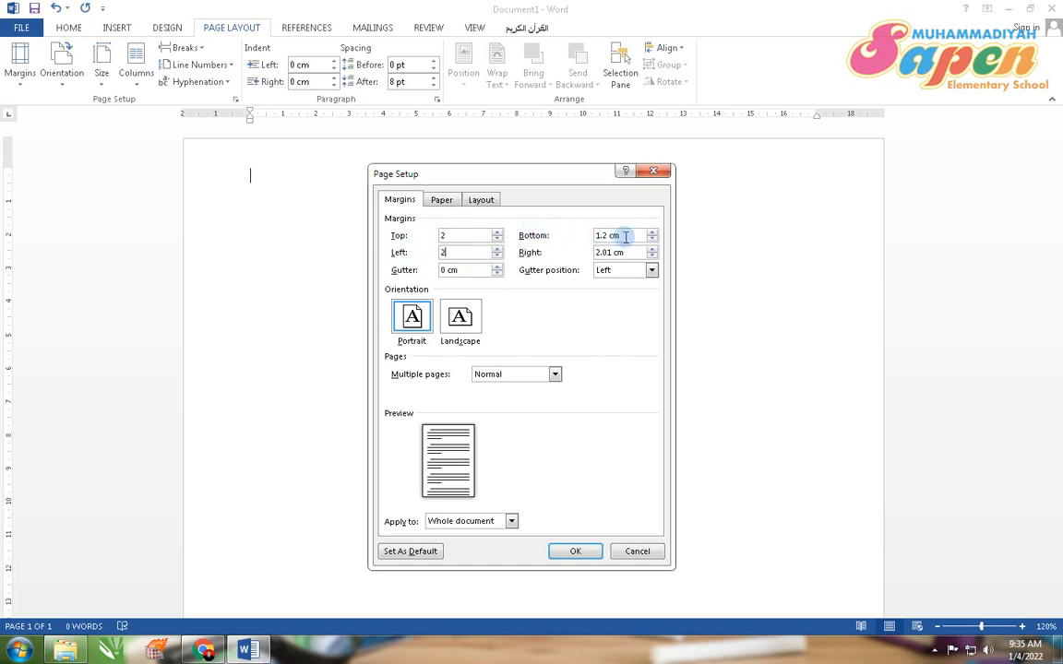
{"action": "type", "text": "2"}
{"action": "key", "text": "Tab"}
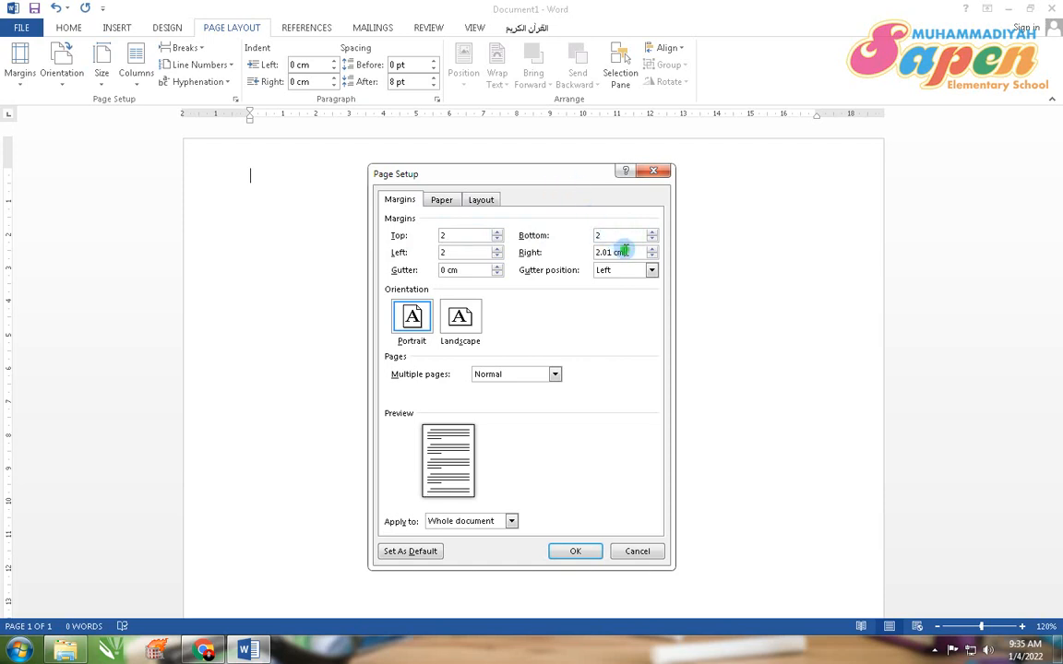
{"action": "type", "text": "2"}
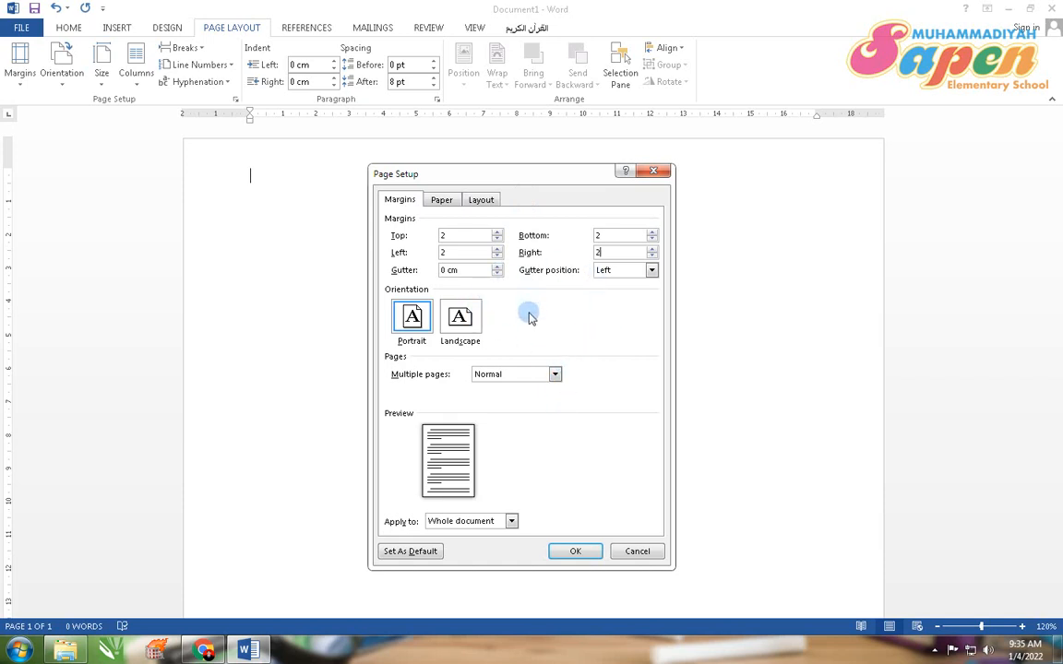
{"action": "left_click", "coordinate": [575, 551]}
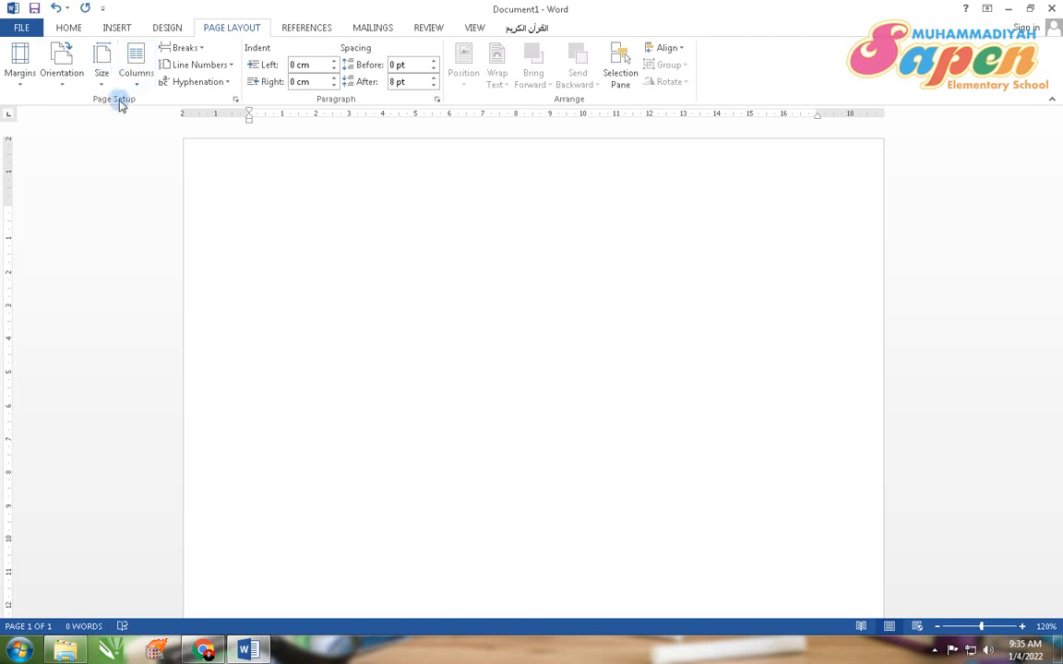
Step: Review the Paper and Layout settings in Page Setup, then close the dialog
{"action": "left_click", "coordinate": [237, 100]}
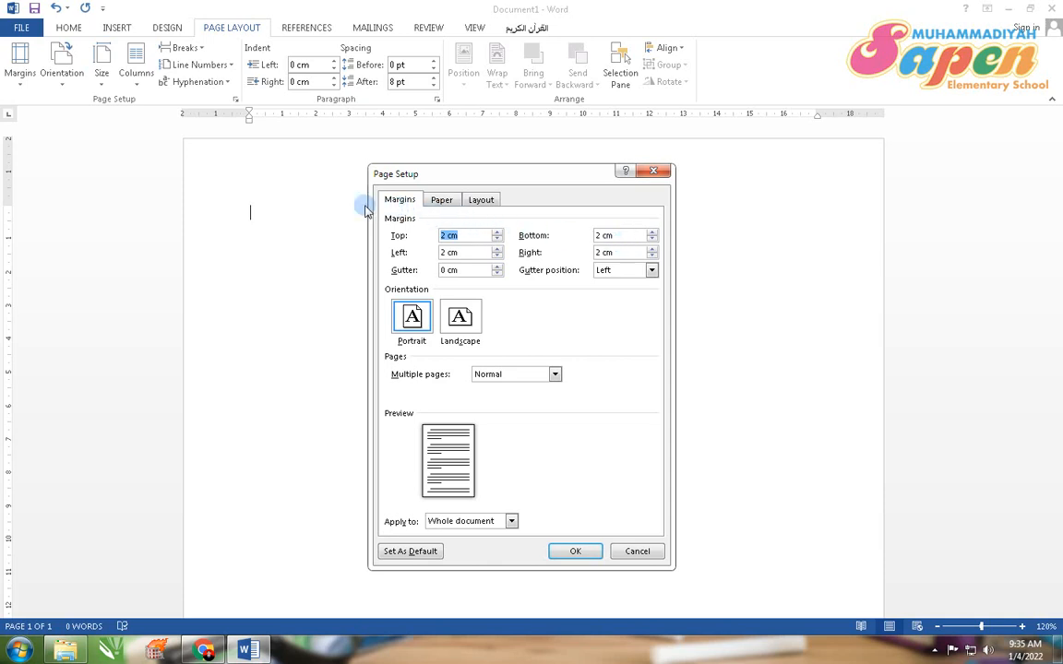
{"action": "left_click", "coordinate": [439, 203]}
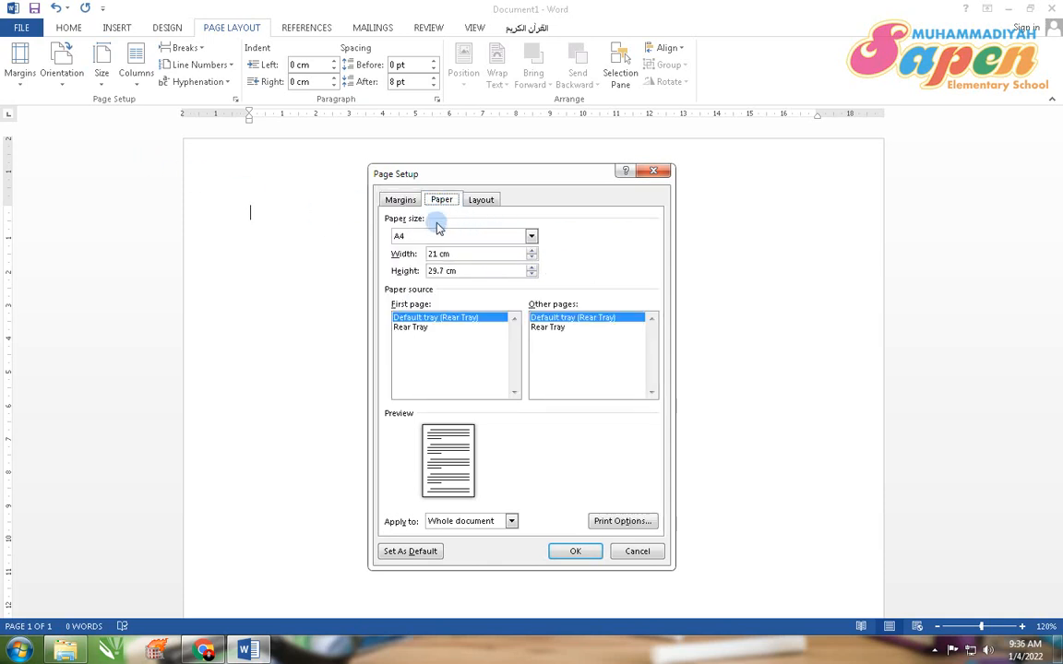
{"action": "left_click", "coordinate": [478, 205]}
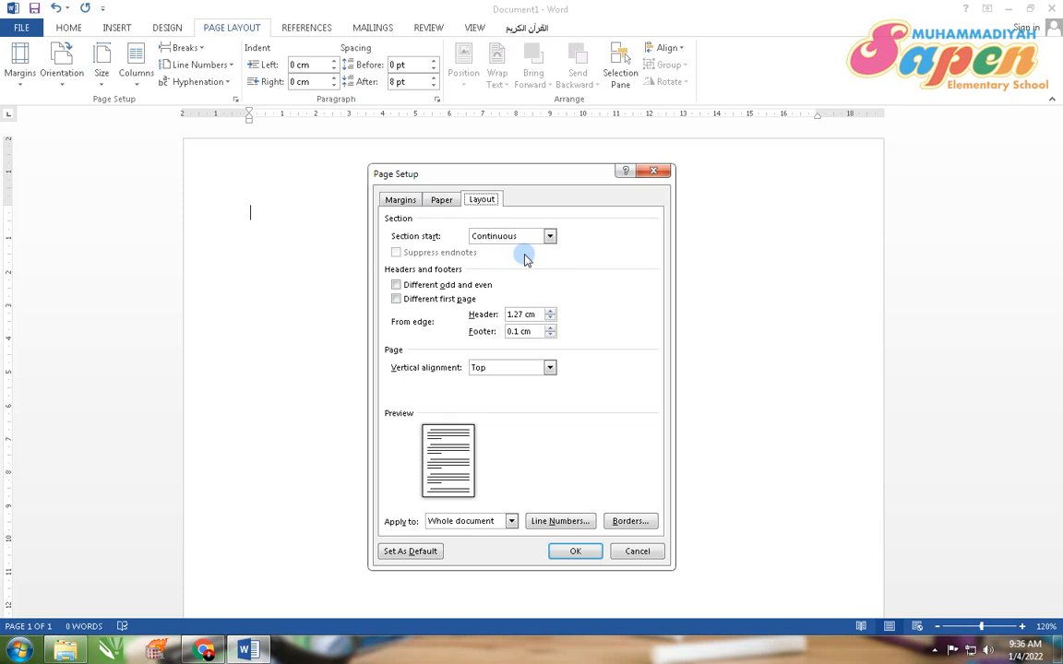
{"action": "left_click", "coordinate": [653, 172]}
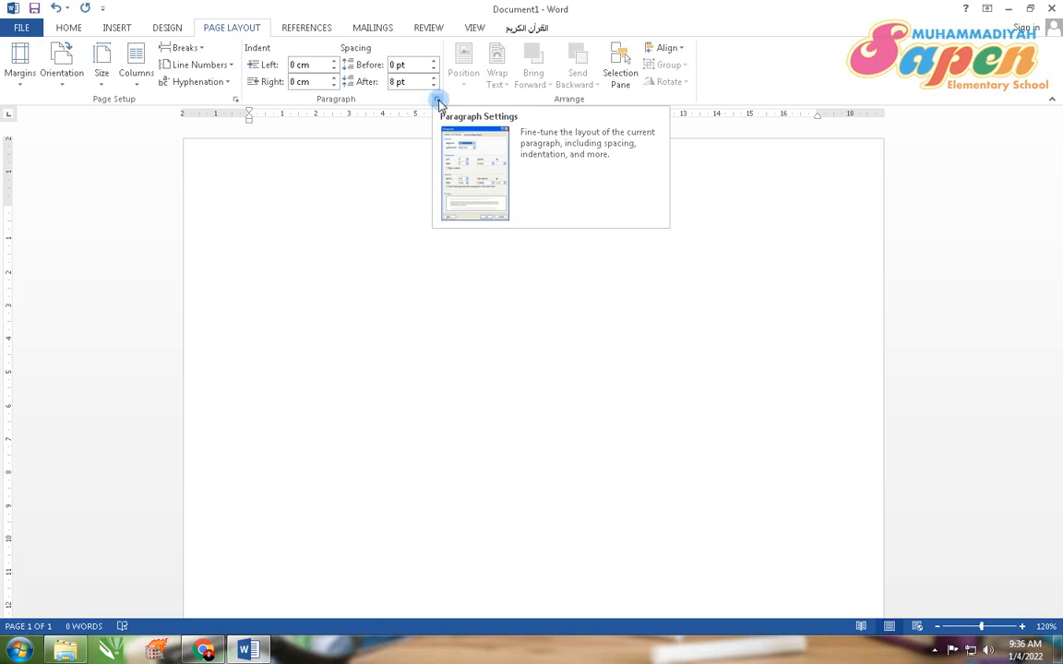
Step: Set paragraph line spacing to 1.5 lines and enable not adding space between paragraphs of the same style
{"action": "left_click", "coordinate": [438, 101]}
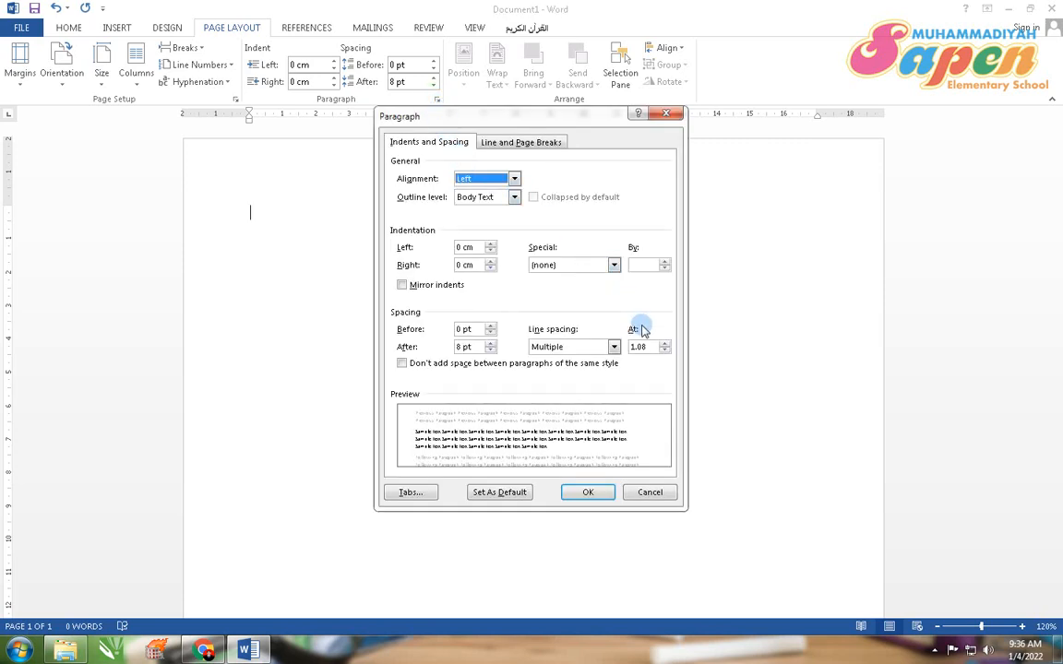
{"action": "left_click", "coordinate": [590, 354]}
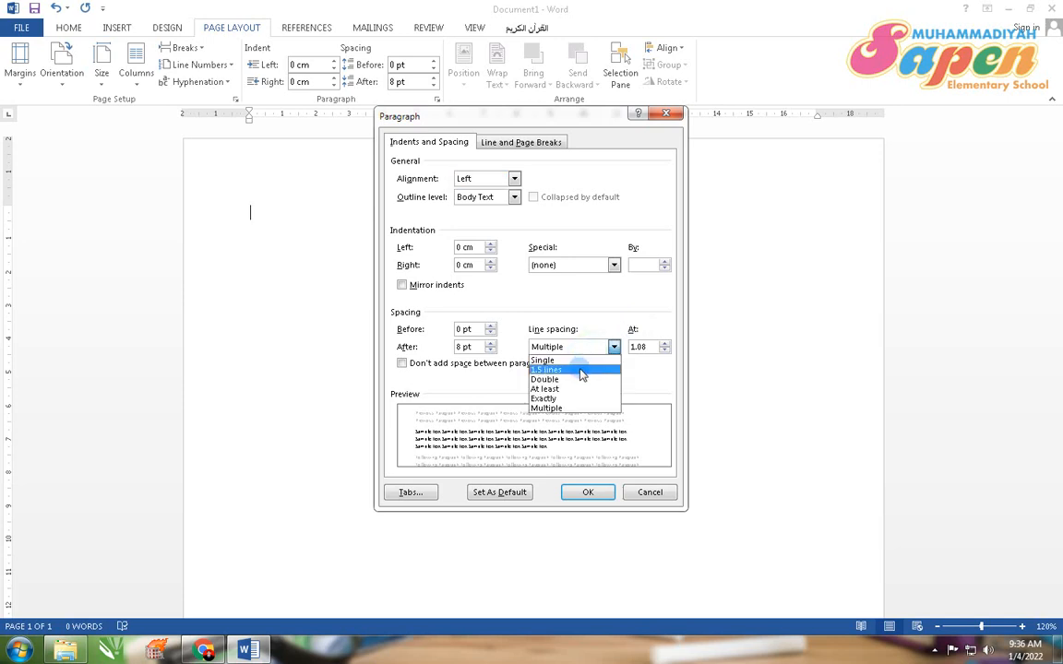
{"action": "left_click", "coordinate": [579, 370]}
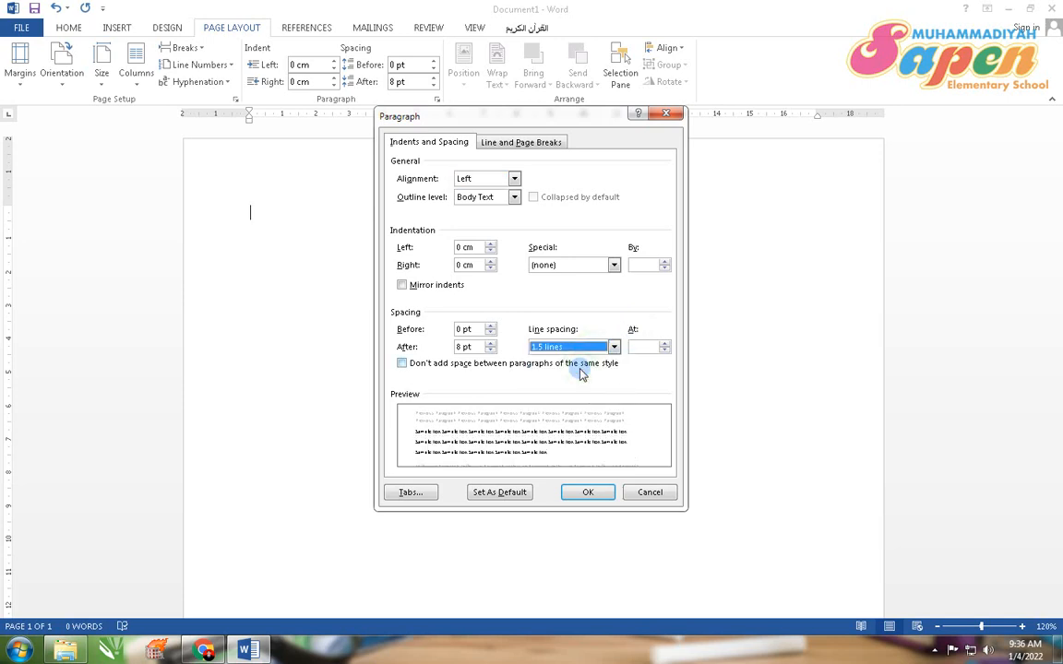
{"action": "left_click", "coordinate": [403, 364]}
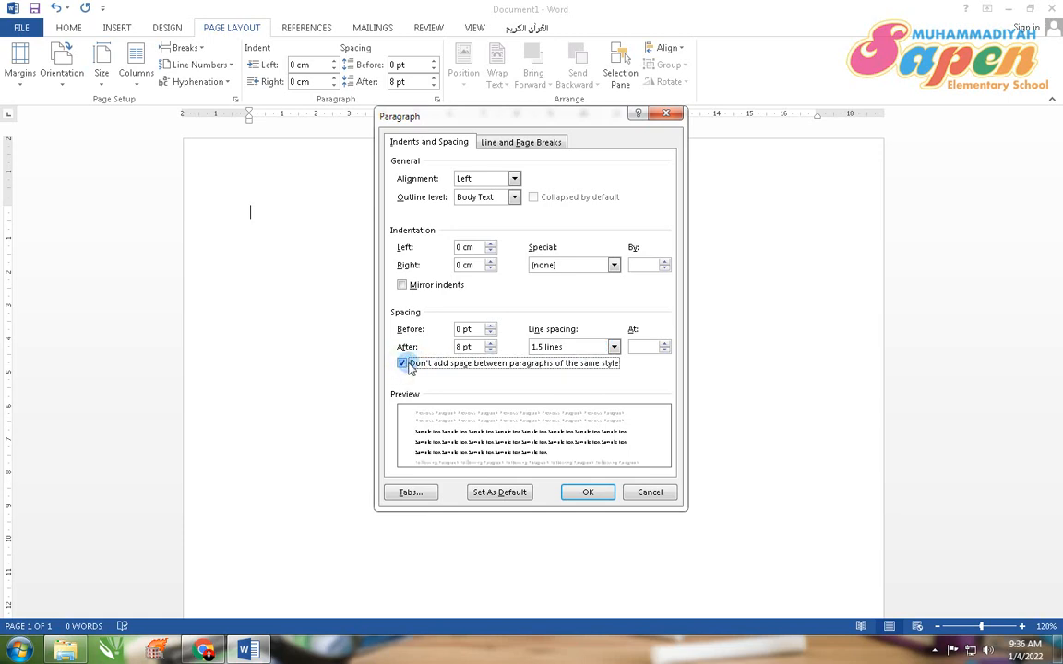
{"action": "left_click", "coordinate": [595, 491]}
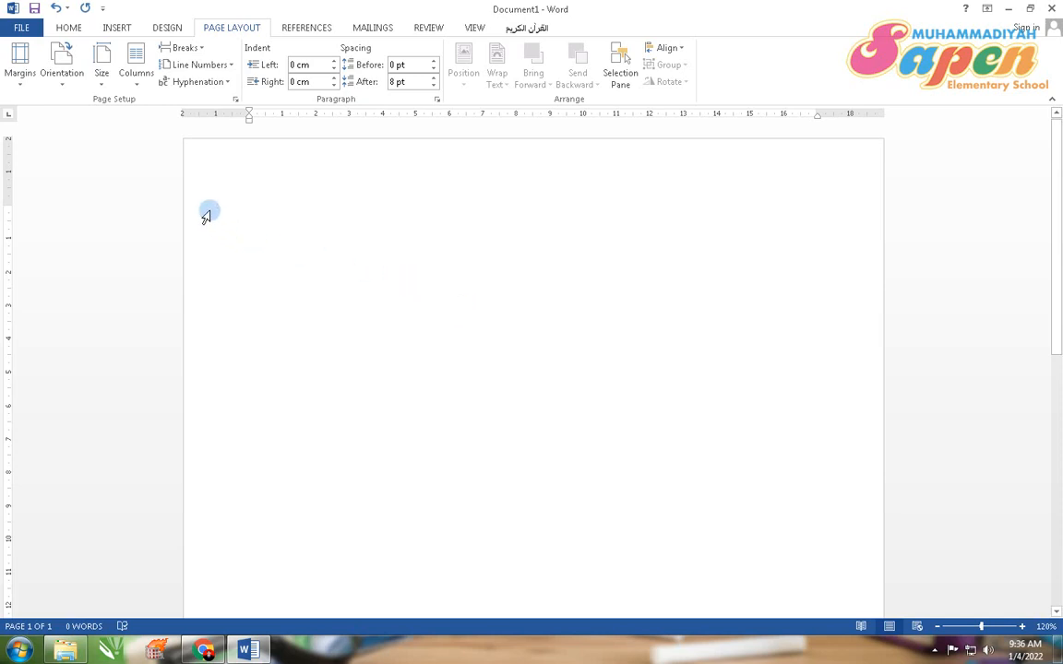
Step: Set the text format to Arial, 12 pt, with centered alignment
{"action": "left_click", "coordinate": [69, 29]}
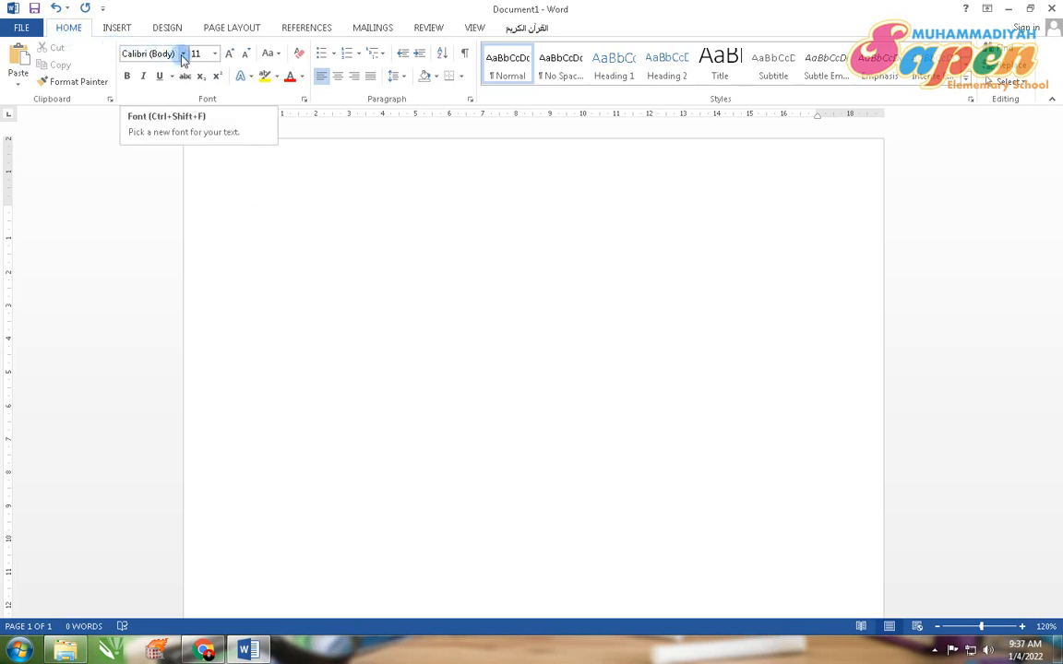
{"action": "left_click", "coordinate": [183, 53]}
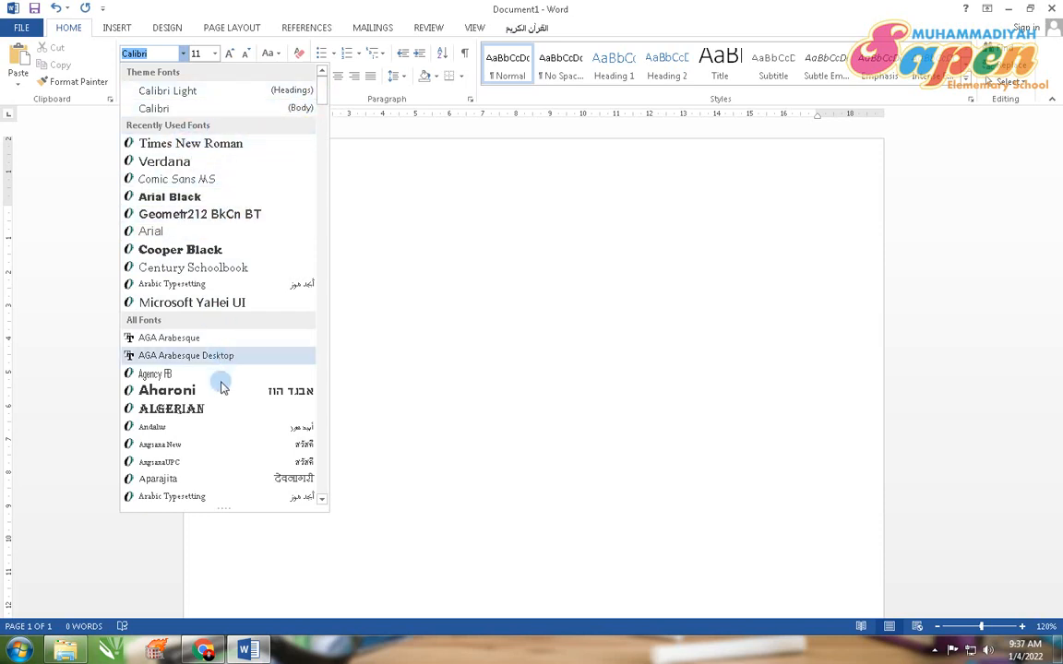
{"action": "mouse_move", "coordinate": [320, 101]}
{"action": "left_mouse_down"}
{"action": "mouse_move", "coordinate": [330, 221]}
{"action": "mouse_move", "coordinate": [328, 97]}
{"action": "left_mouse_up"}
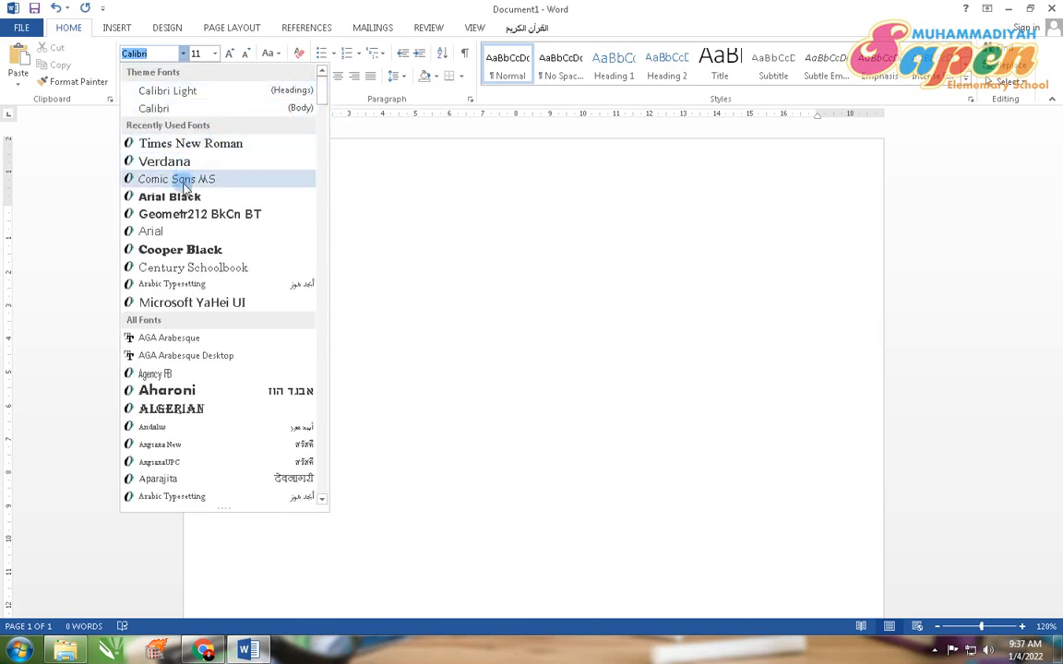
{"action": "left_click", "coordinate": [157, 231]}
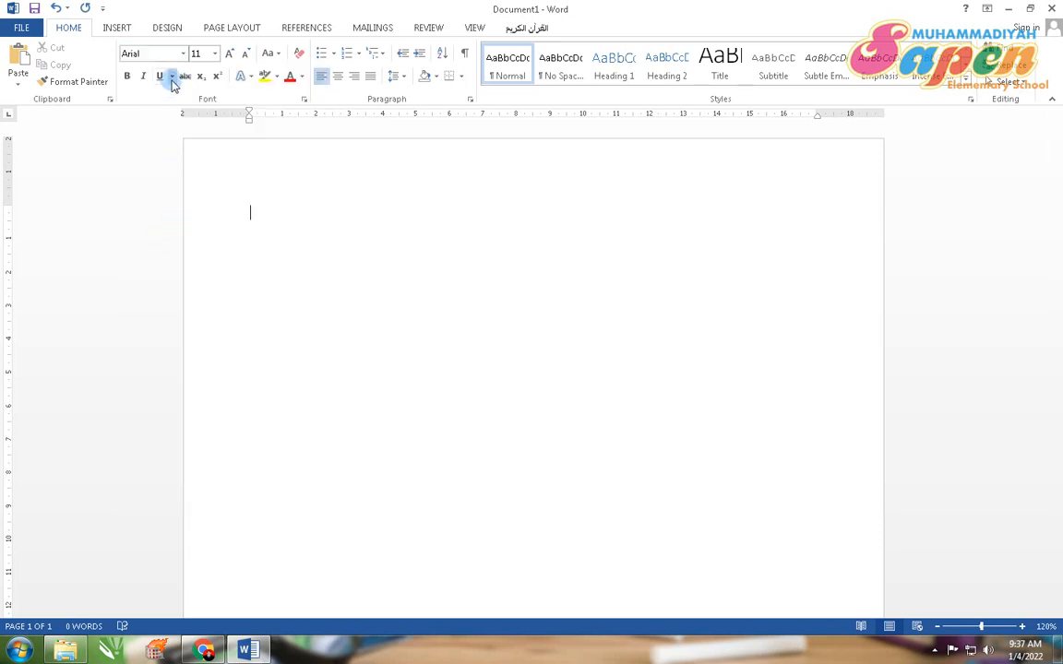
{"action": "left_click", "coordinate": [213, 56]}
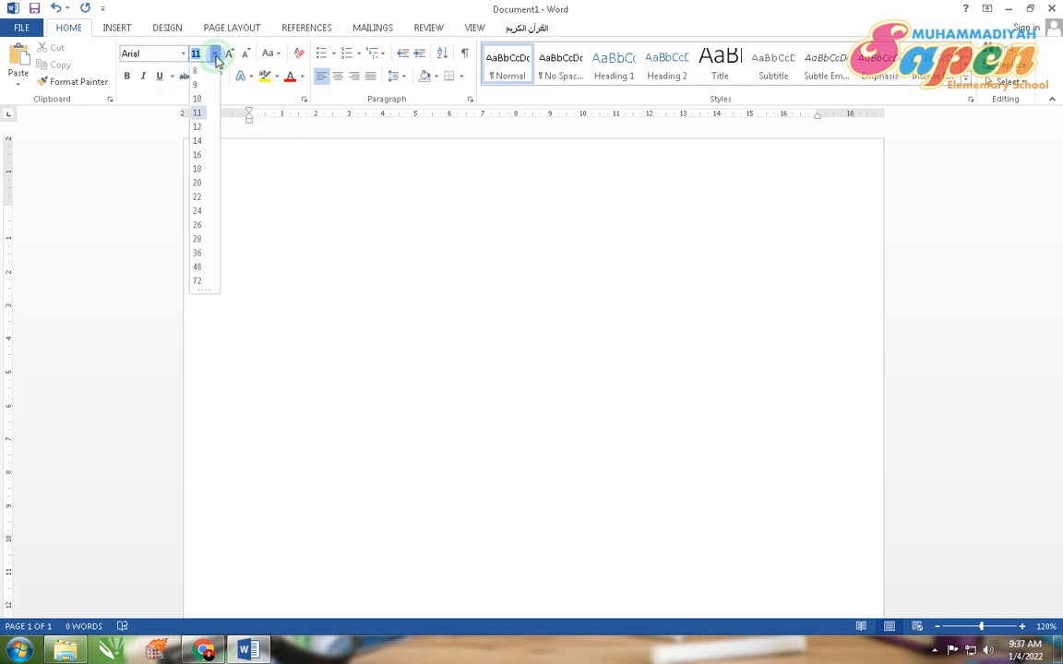
{"action": "left_click", "coordinate": [197, 128]}
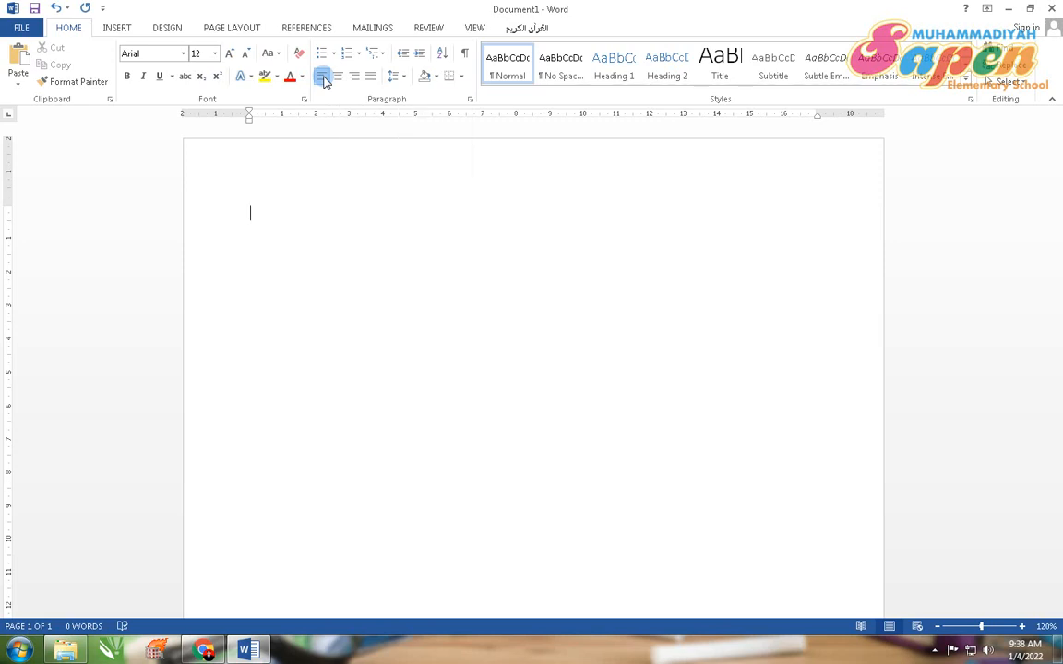
{"action": "key", "text": "ctrl+e"}
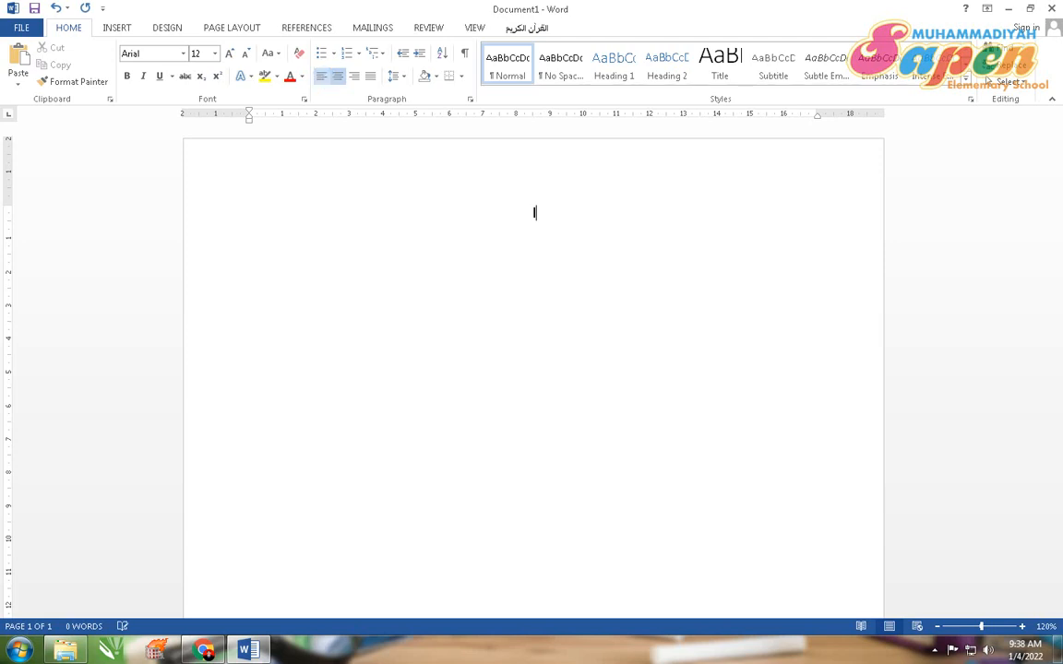
{"action": "type", "text": "lib"}
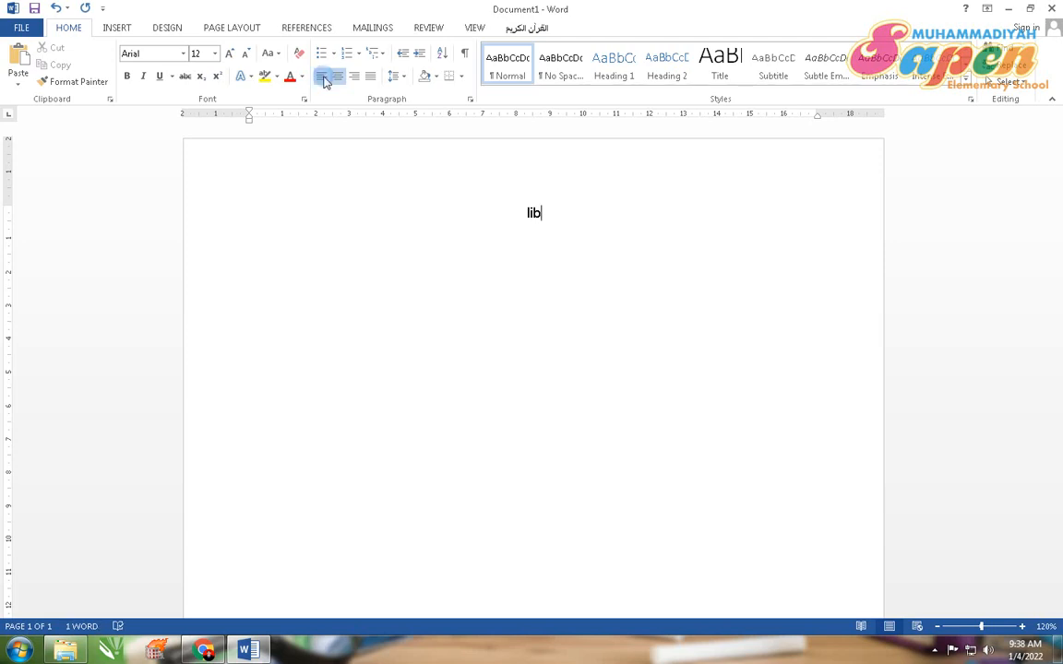
{"action": "key", "text": "BackSpace"}
{"action": "key", "text": "BackSpace"}
{"action": "key", "text": "BackSpace"}
{"action": "type", "text": ";BU"}
{"action": "key", "text": "BackSpace"}
{"action": "key", "text": "BackSpace"}
{"action": "key", "text": "BackSpace"}
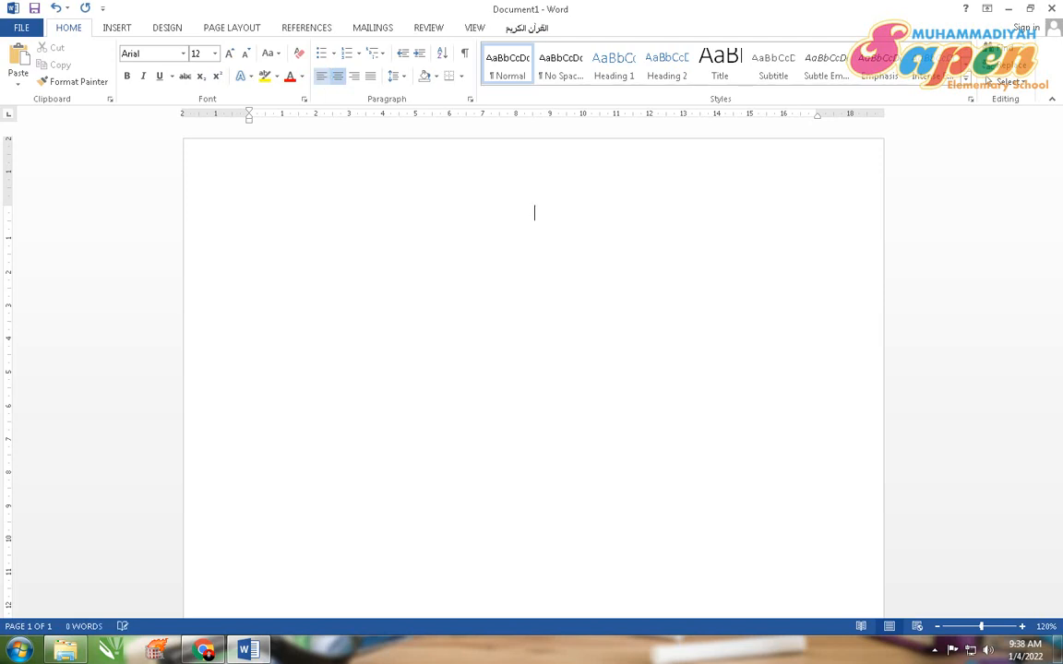
Step: Type the title LIBURANKU BERSAMA KELUARGA
{"action": "type", "text": "LIBURANKU "}
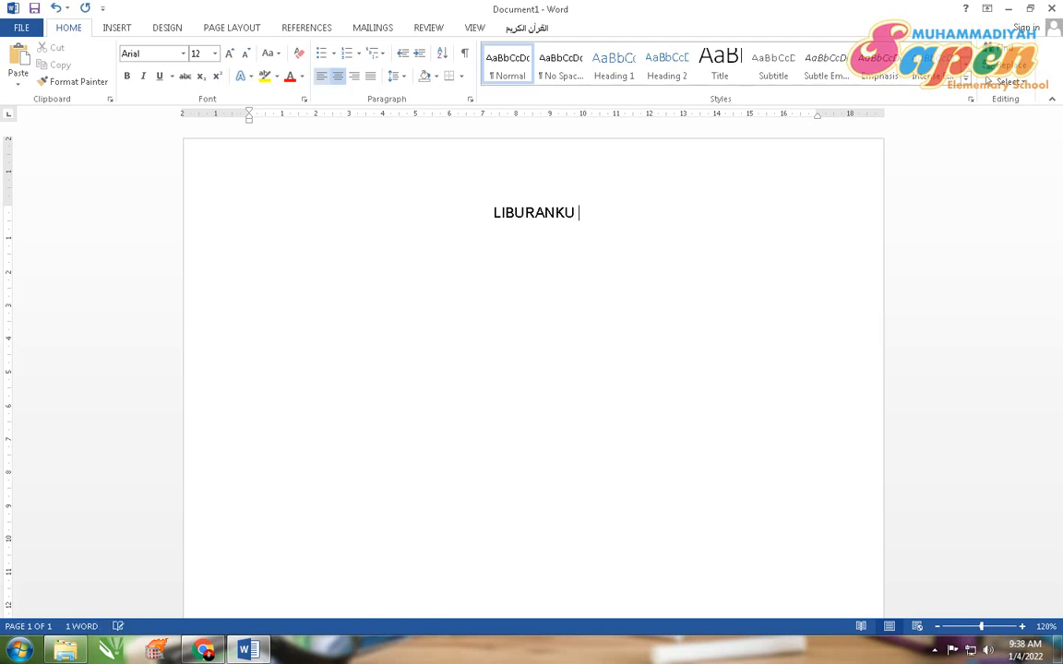
{"action": "type", "text": "BERSAMA KELUARGA"}
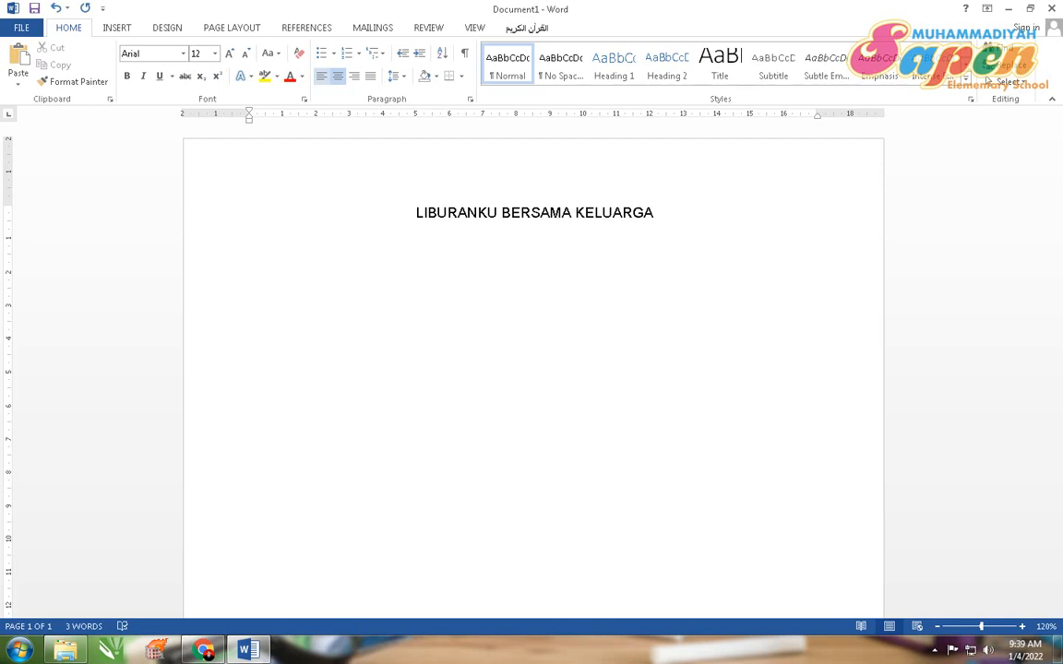
Step: Start a new justified paragraph below the title and type 'Hari minggu lalu, aku bersama keluargaku pergi ke Kulonprogo'
{"action": "key", "text": "Return"}
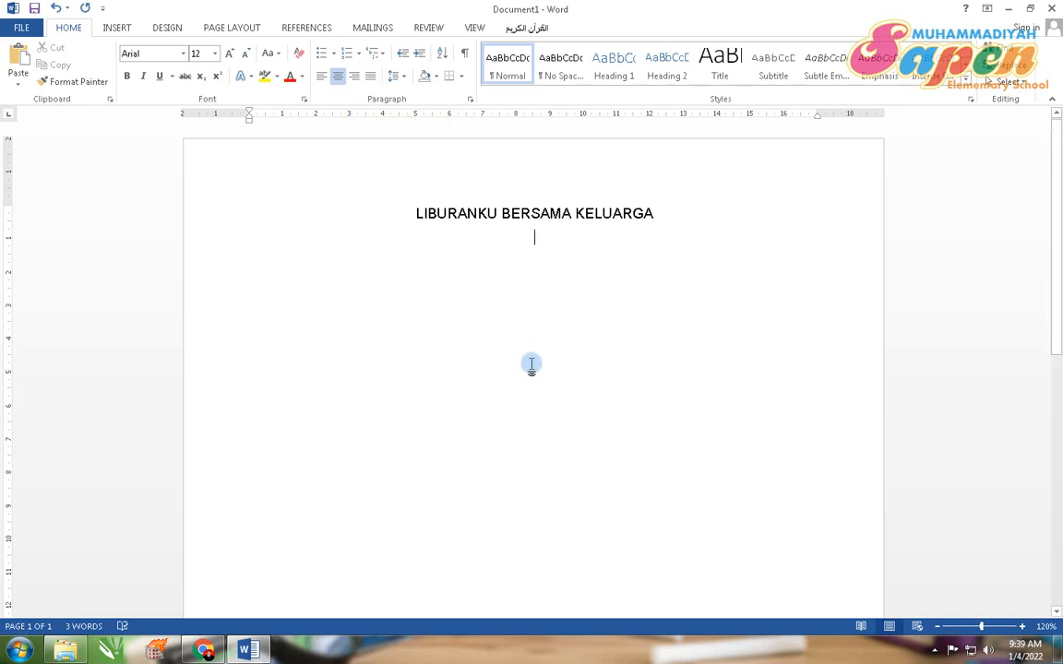
{"action": "key", "text": "ctrl+j"}
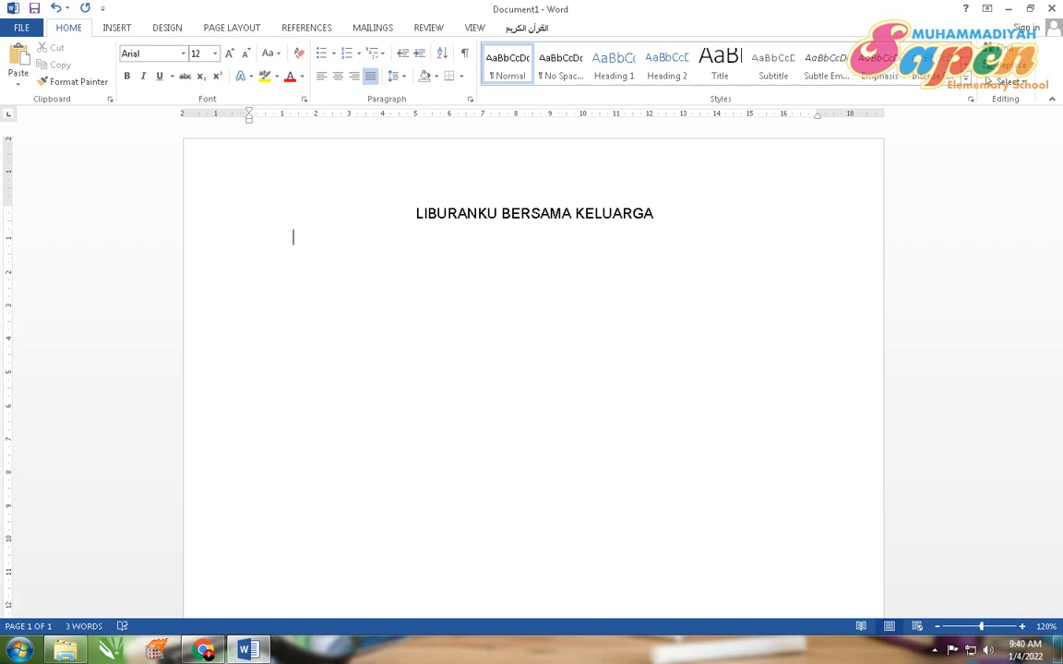
{"action": "type", "text": "hari minu"}
{"action": "key", "text": "BackSpace"}
{"action": "type", "text": "ggu lalu"}
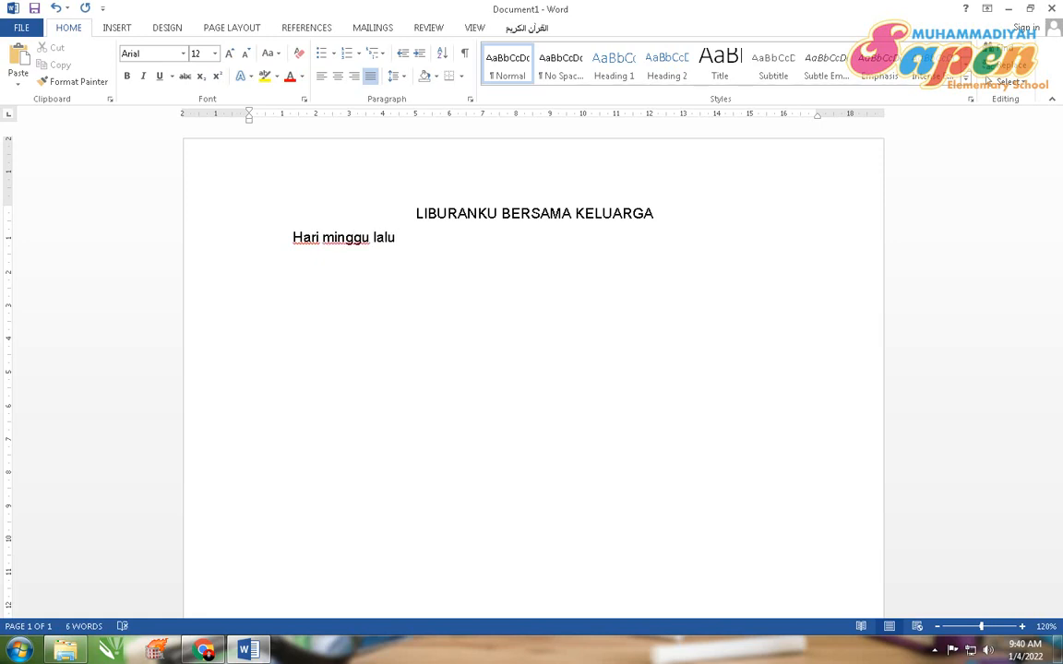
{"action": "type", "text": ", aku bersa"}
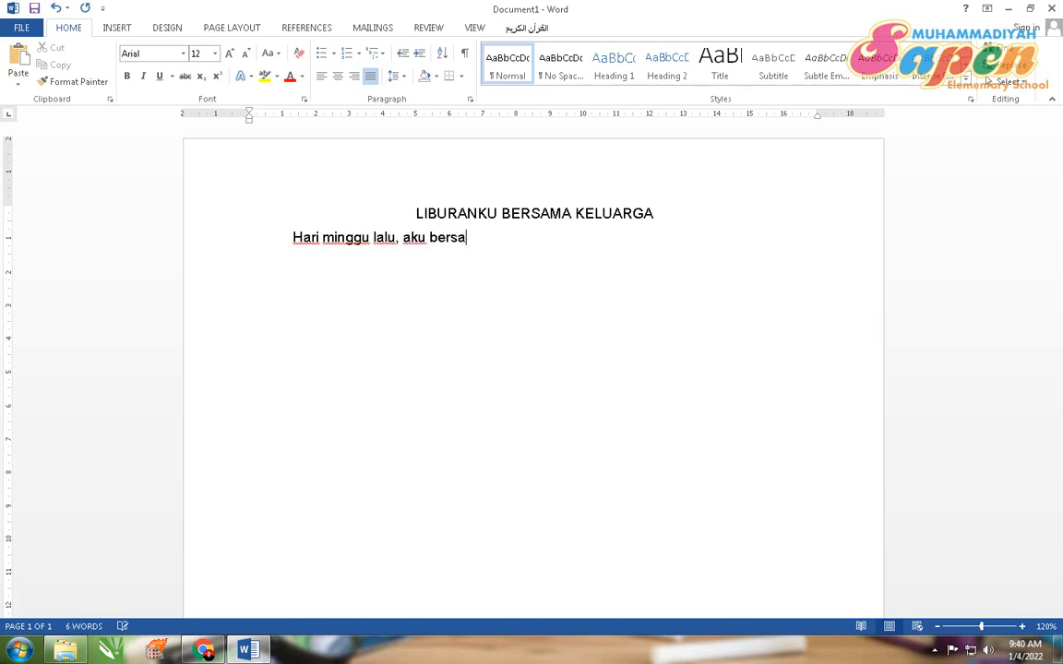
{"action": "type", "text": "ma keluarga"}
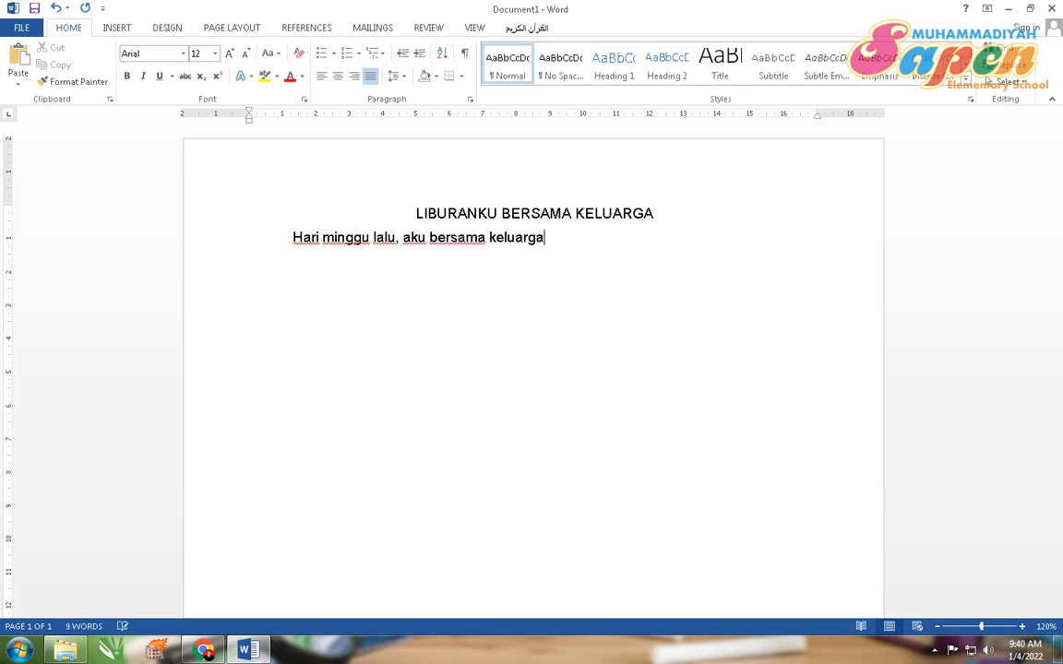
{"action": "type", "text": "ku perg"}
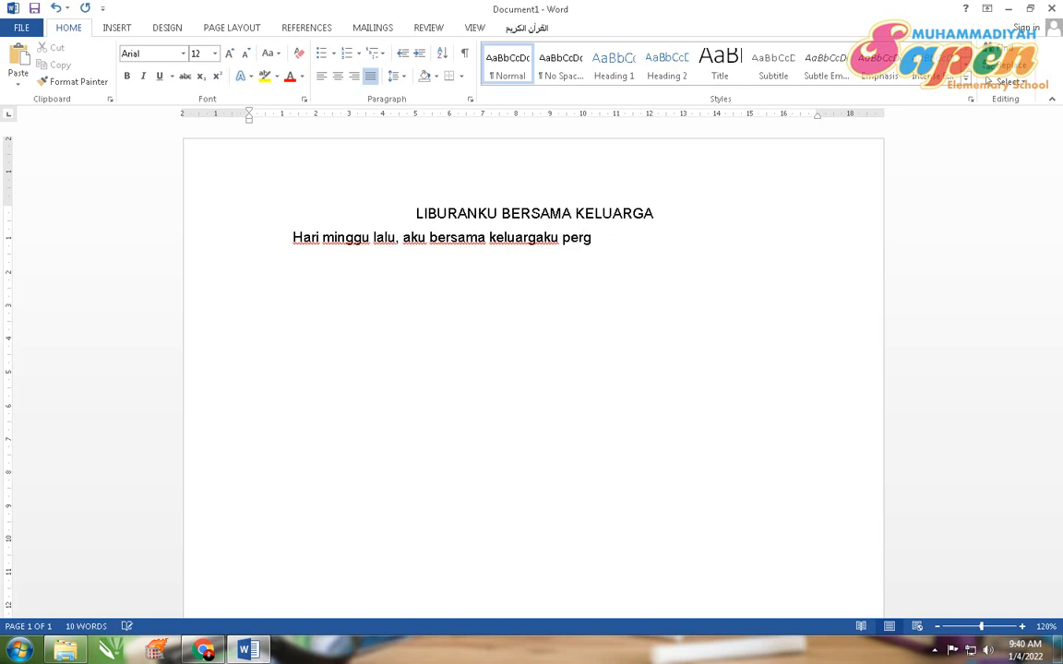
{"action": "type", "text": "i ke Kulonprogo"}
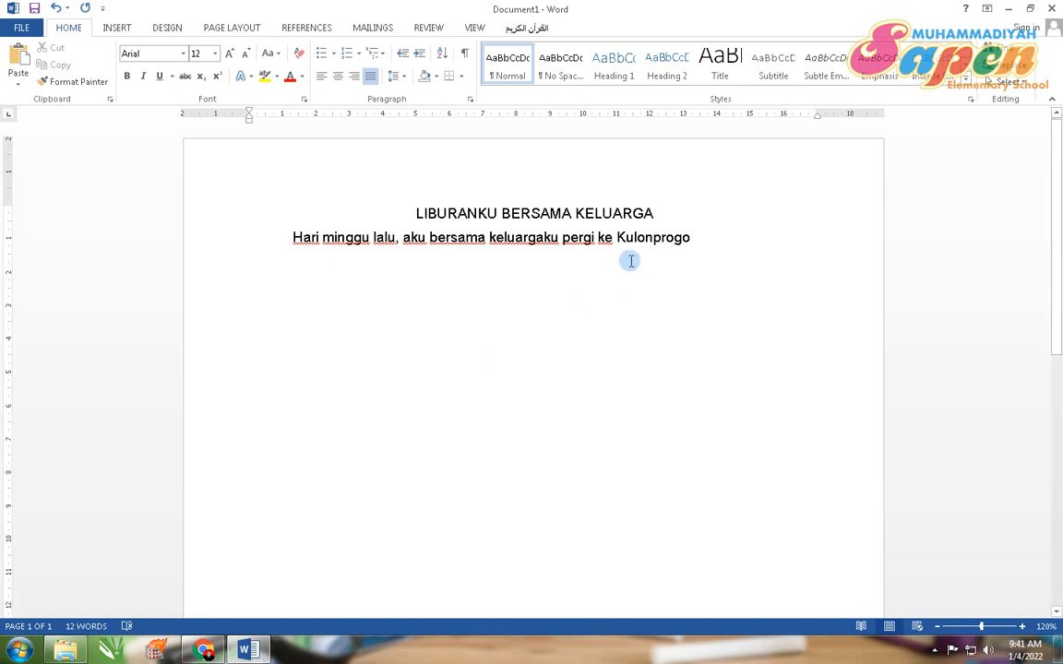
Step: End the sentence after Kulonprogo with a period
{"action": "left_click_drag", "start_coordinate": [626, 238], "coordinate": [618, 242]}
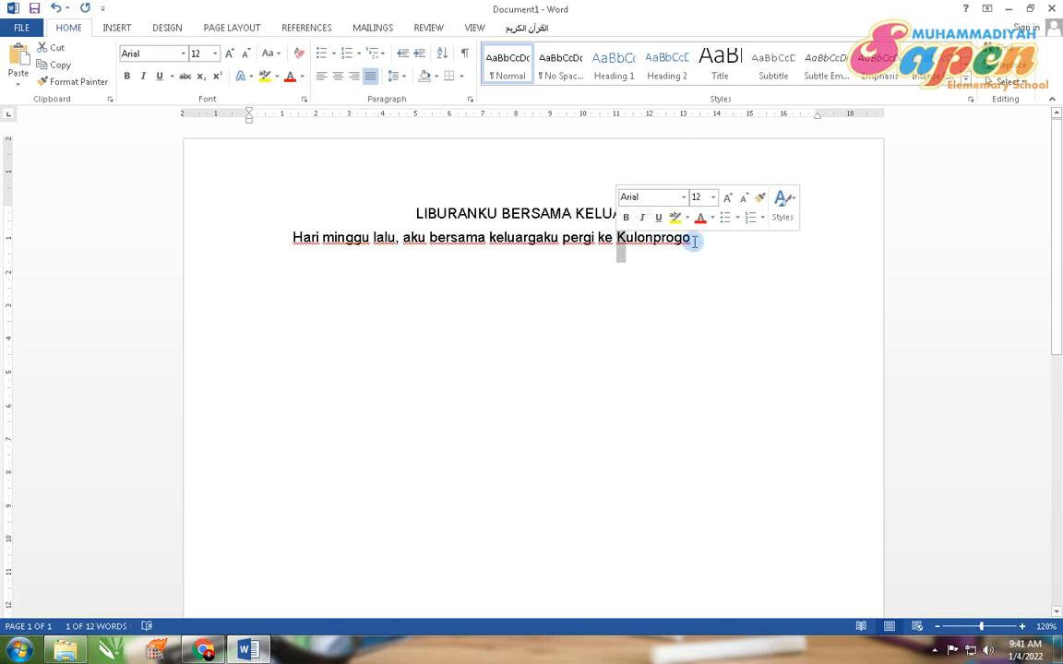
{"action": "left_click", "coordinate": [693, 242]}
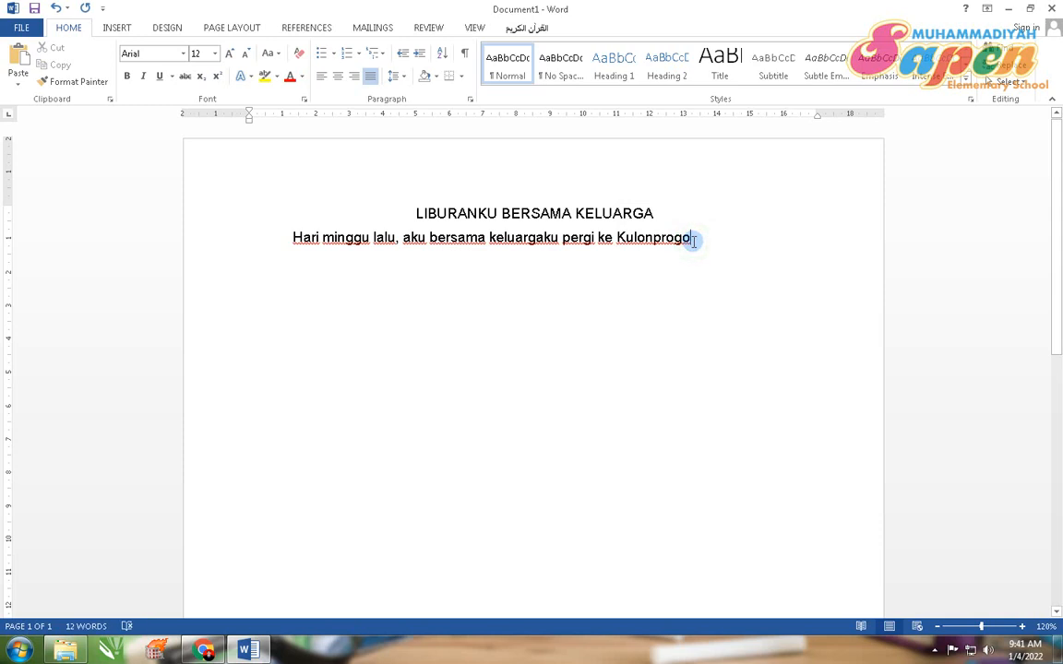
{"action": "type", "text": "."}
Step: Open Save As, browse for a location and go to the DATA (D:) drive
{"action": "left_click", "coordinate": [29, 31]}
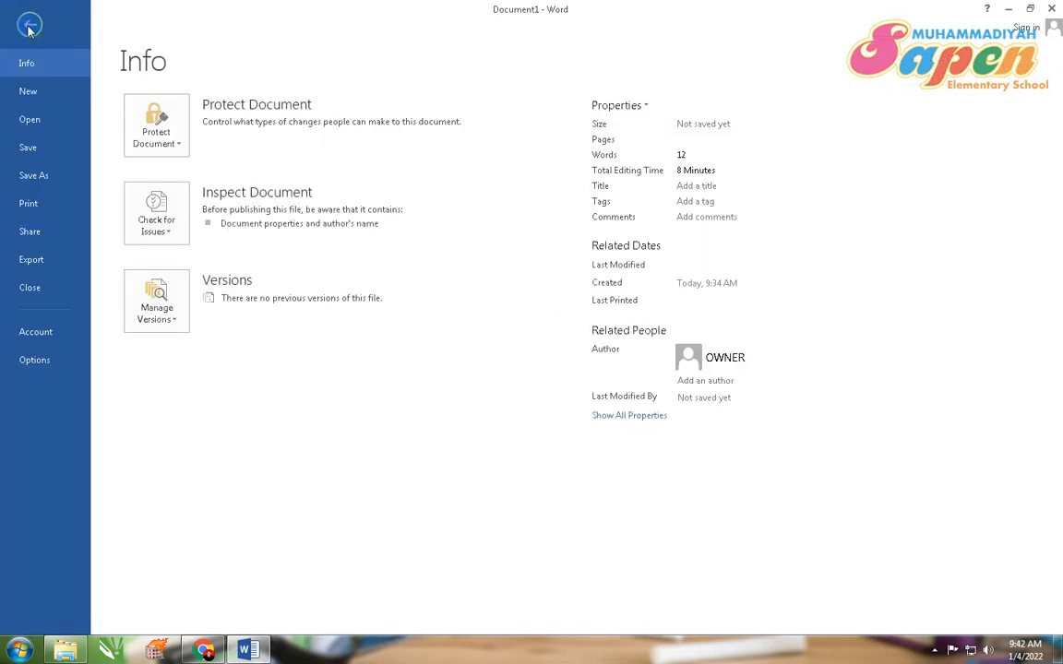
{"action": "left_click", "coordinate": [42, 184]}
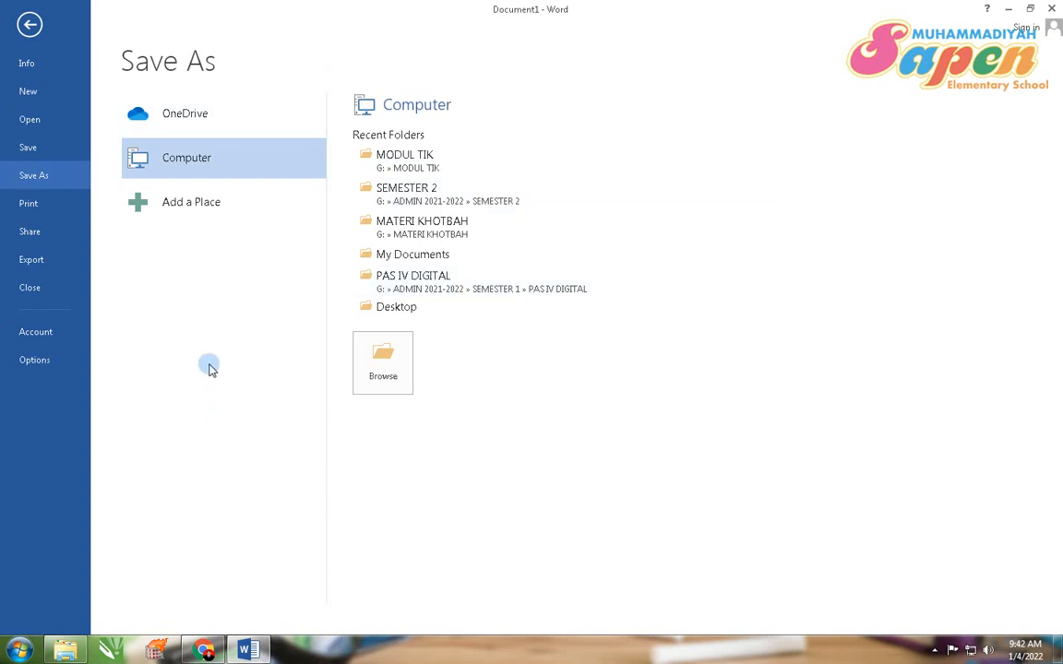
{"action": "left_click", "coordinate": [390, 373]}
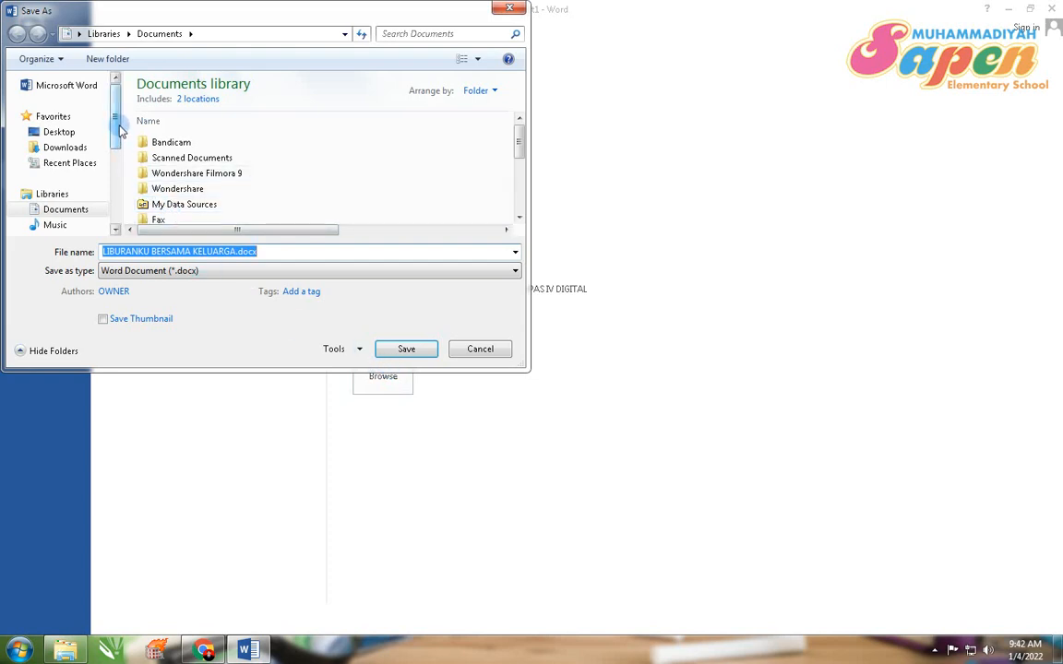
{"action": "left_click_drag", "start_coordinate": [118, 130], "coordinate": [114, 192]}
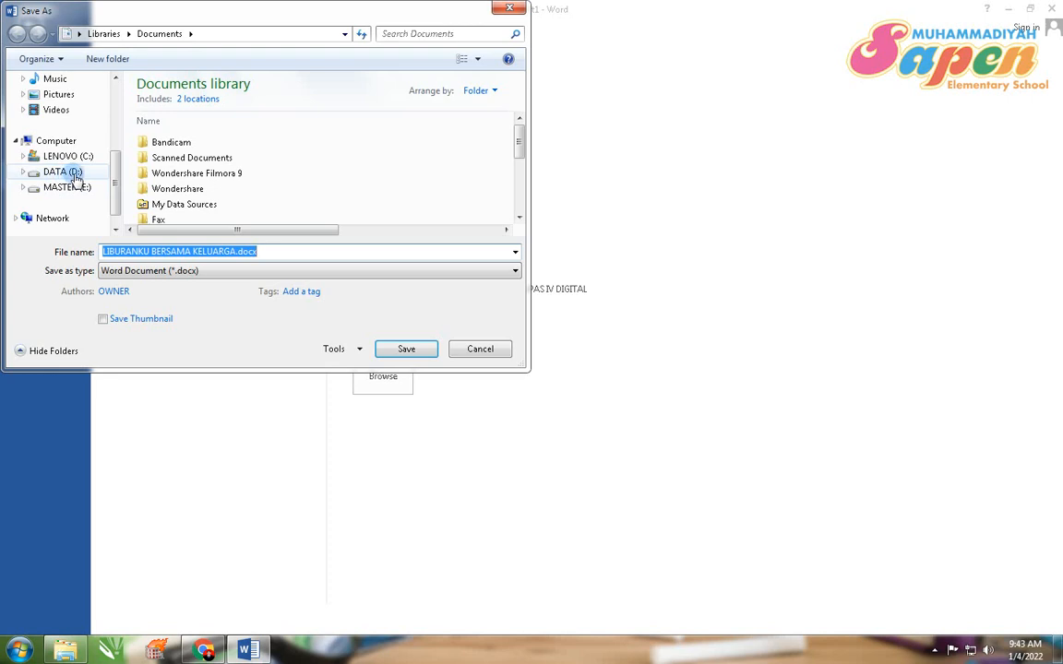
{"action": "left_click", "coordinate": [76, 177]}
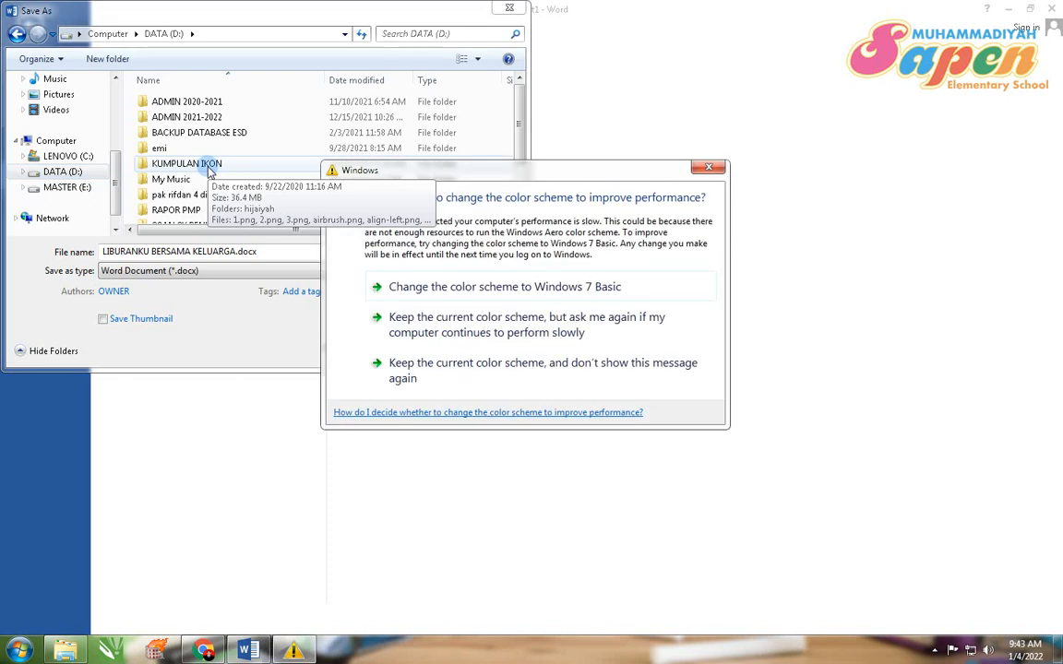
Step: Dismiss the Windows color scheme prompt and create a new folder on DATA (D:) named with the student's name plus '4 digital'
{"action": "left_click", "coordinate": [708, 167]}
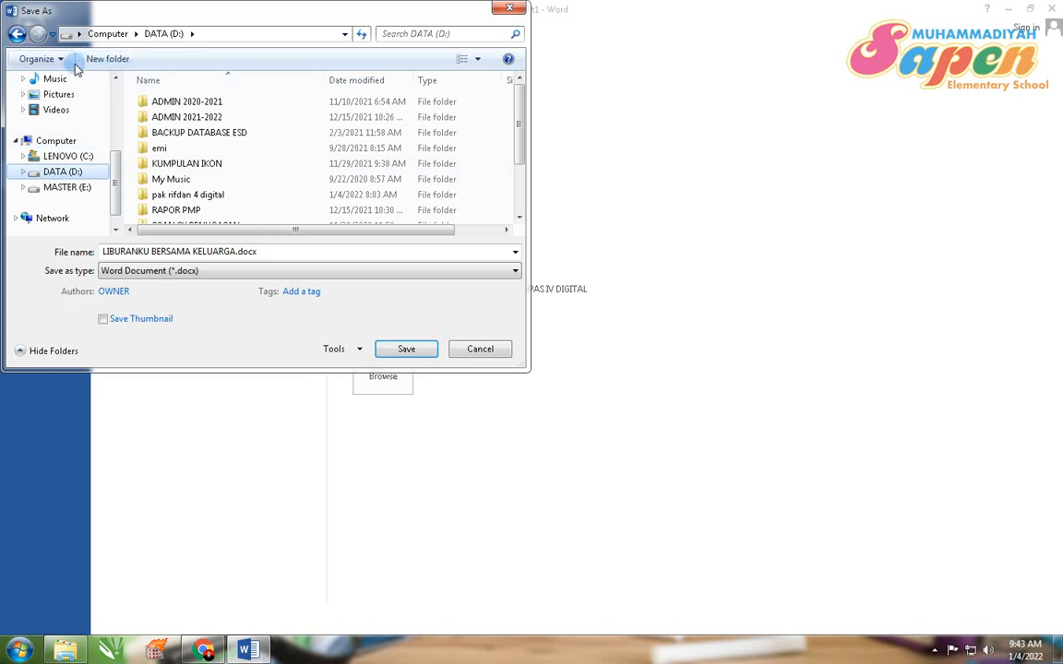
{"action": "left_click", "coordinate": [118, 64]}
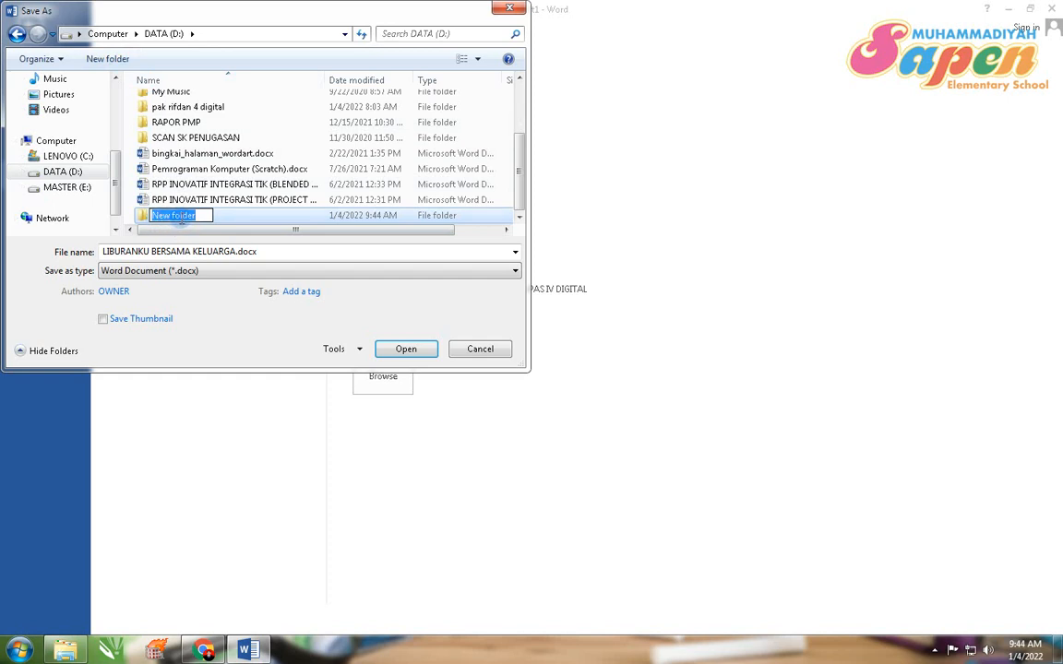
{"action": "key", "text": "BackSpace"}
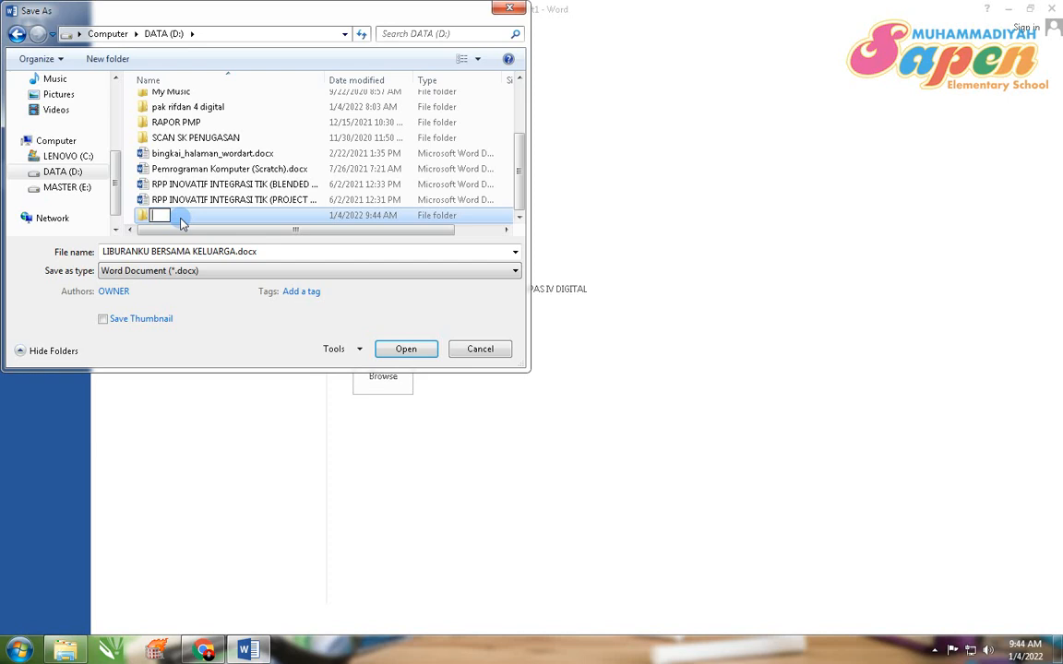
{"action": "type", "text": "rifdan"}
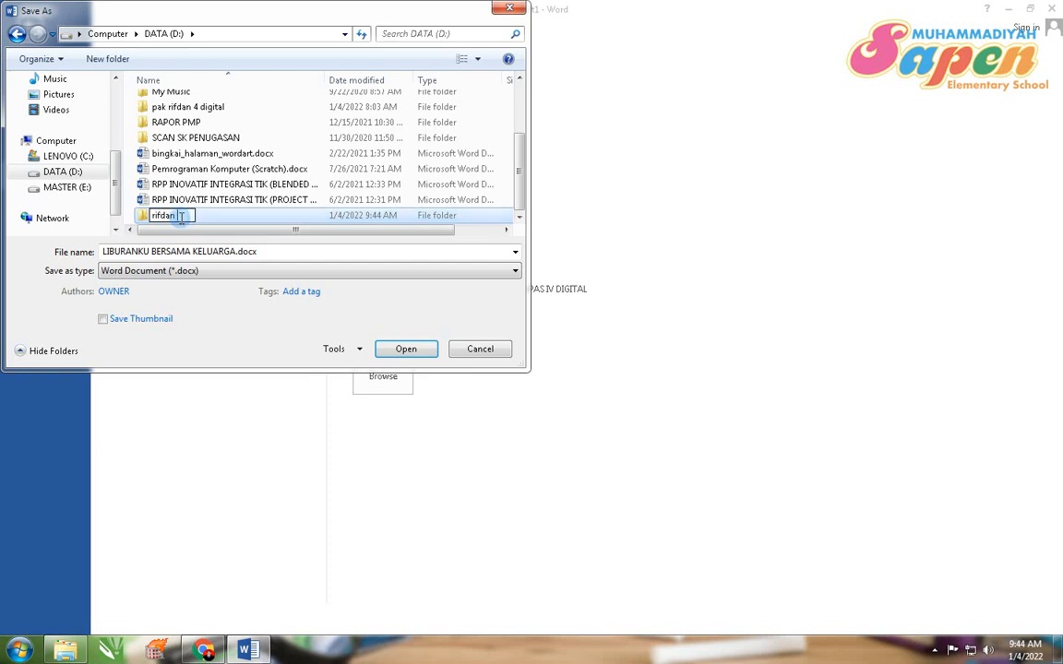
{"action": "type", "text": " 4 digital"}
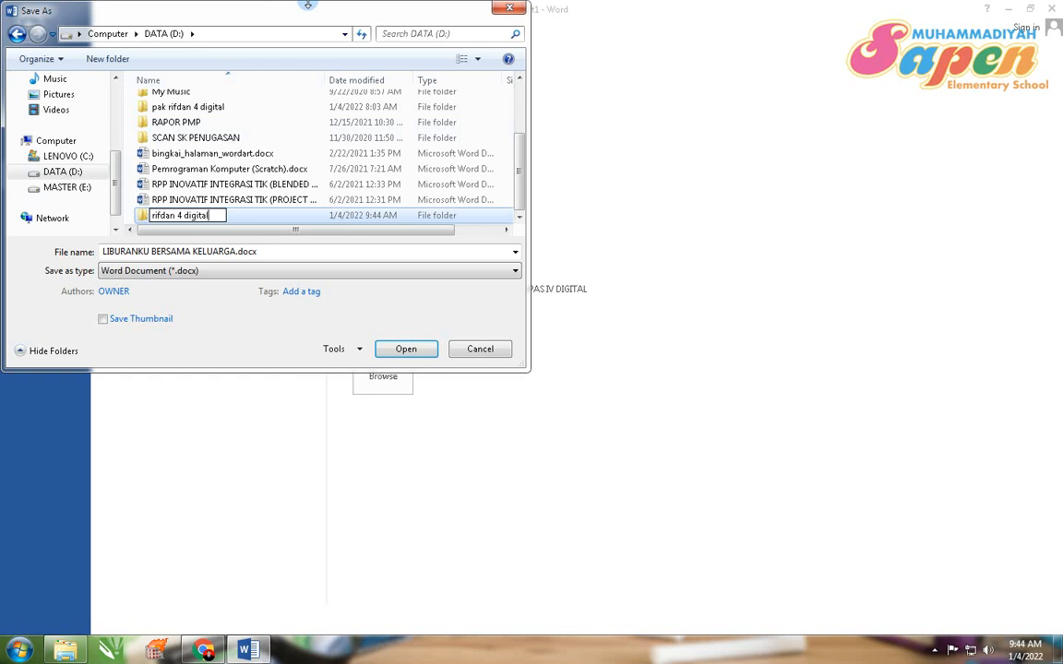
{"action": "key", "text": "Return"}
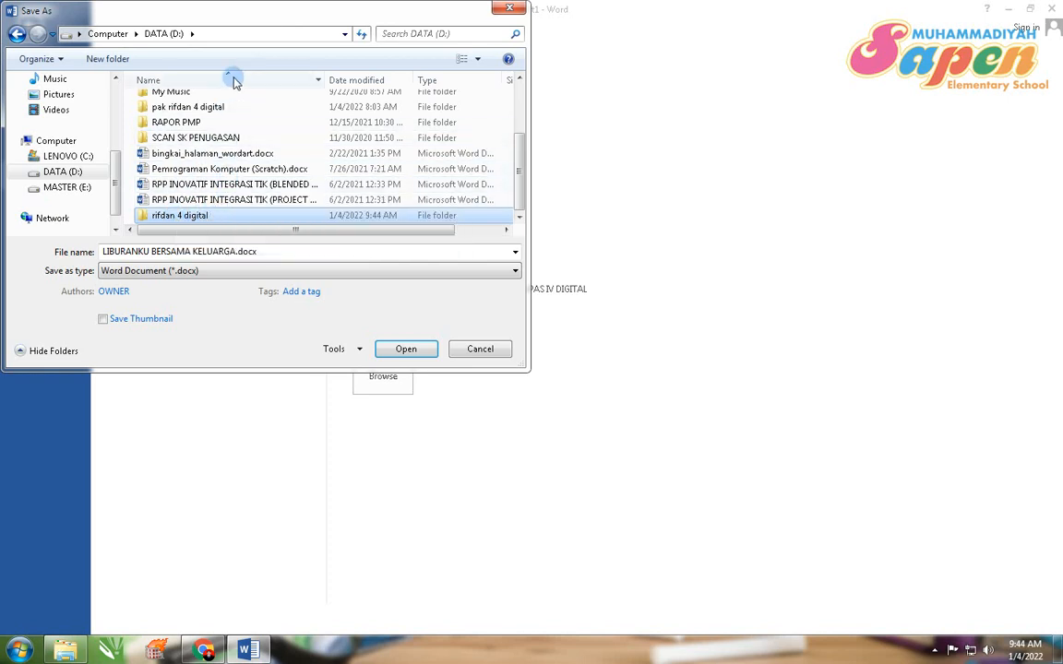
Step: Open the new folder and save the document there as LIBURANKU BERSAMA KELUARGA.docx
{"action": "key", "text": "Return"}
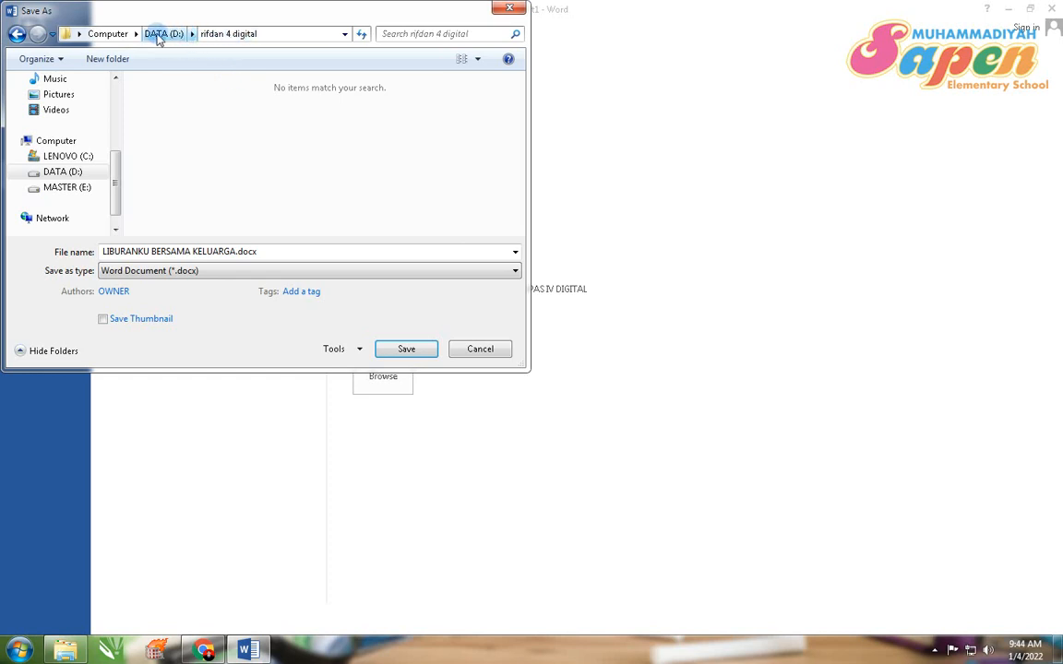
{"action": "left_click", "coordinate": [231, 37]}
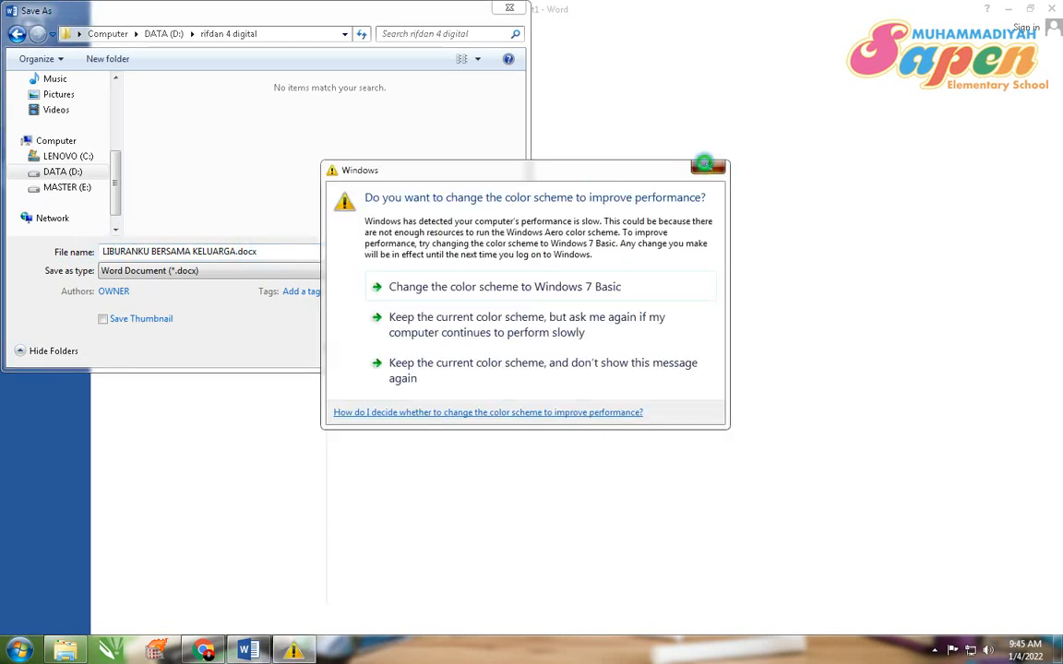
{"action": "left_click", "coordinate": [707, 166]}
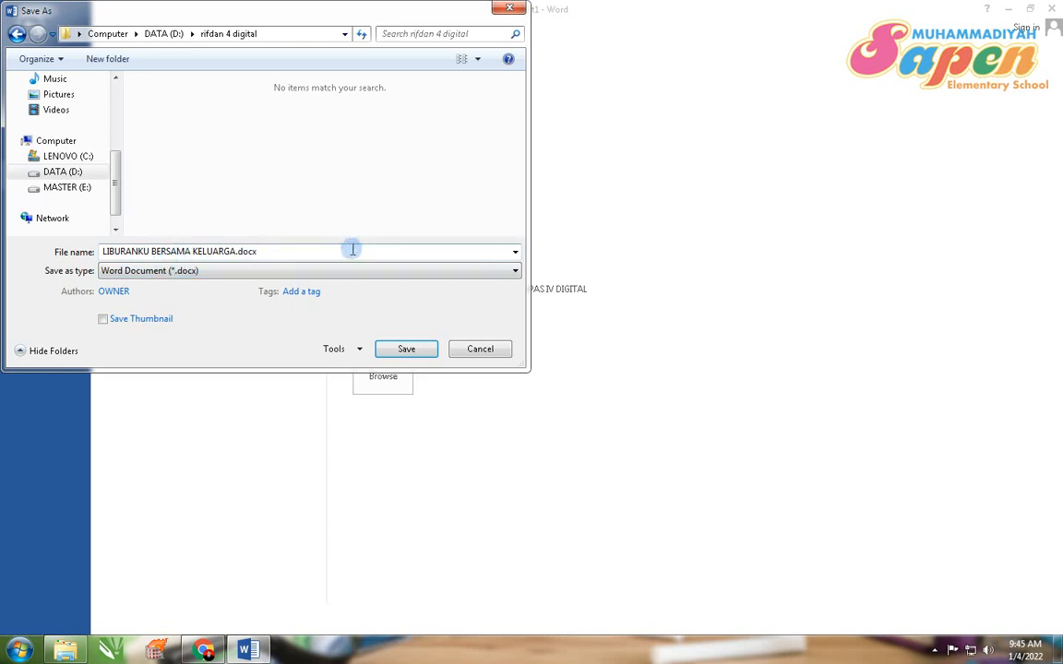
{"action": "left_click", "coordinate": [420, 351]}
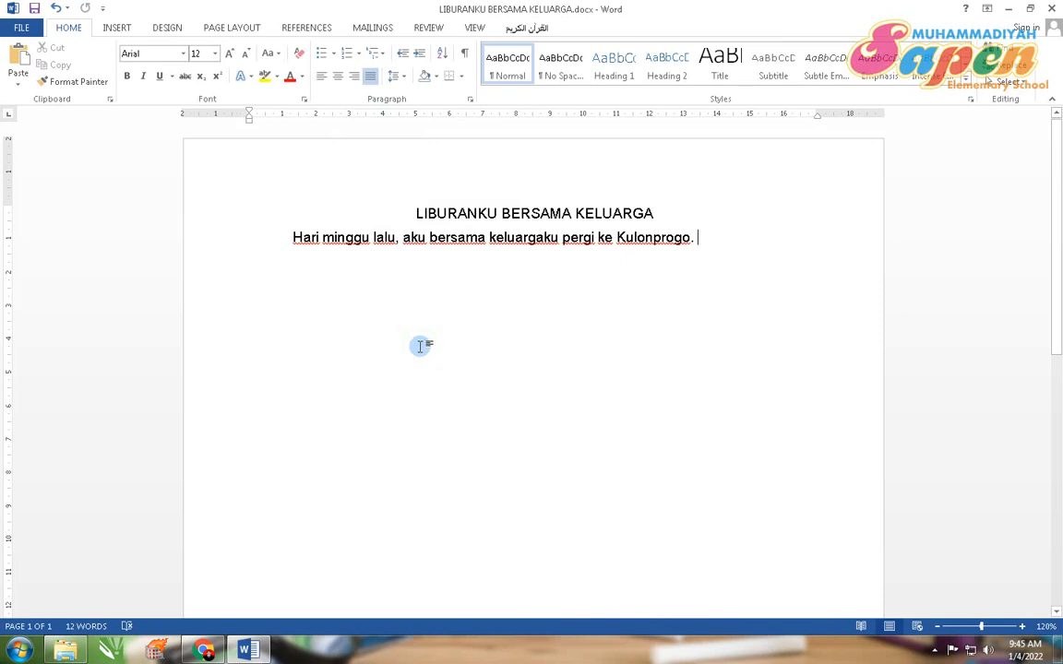